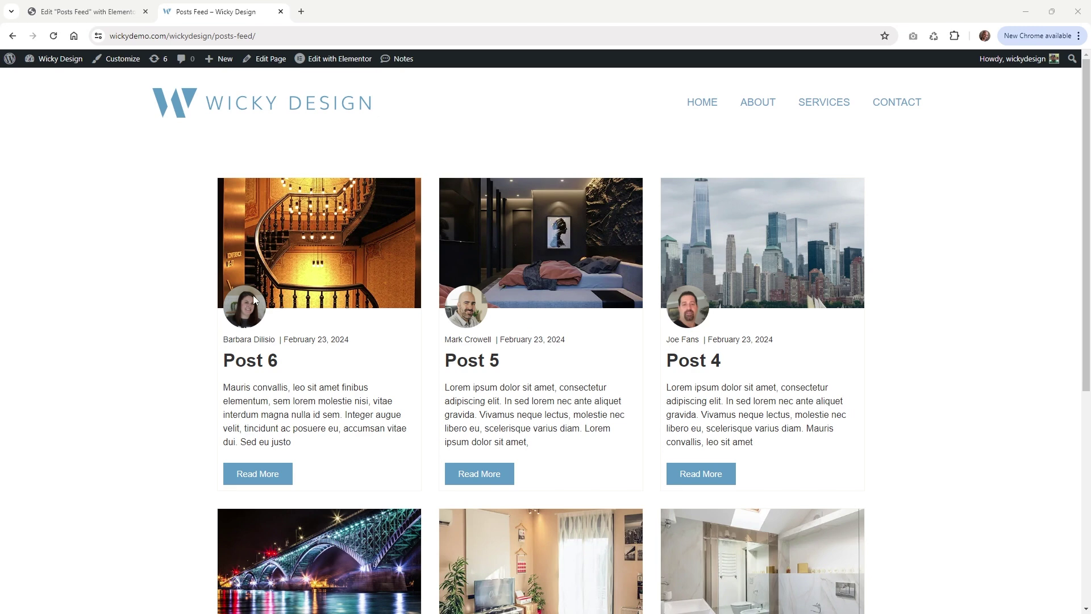
Scroll the Posts Feed and highlight the first card's author name.
scroll(254, 295, "down", 1)
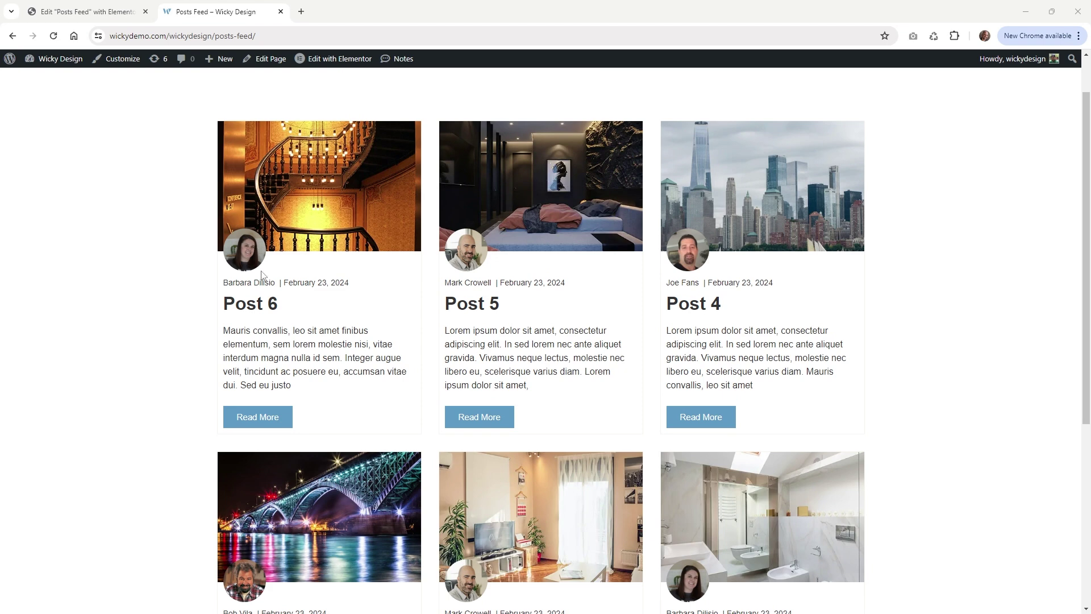
left_click_drag(240, 282, 270, 285)
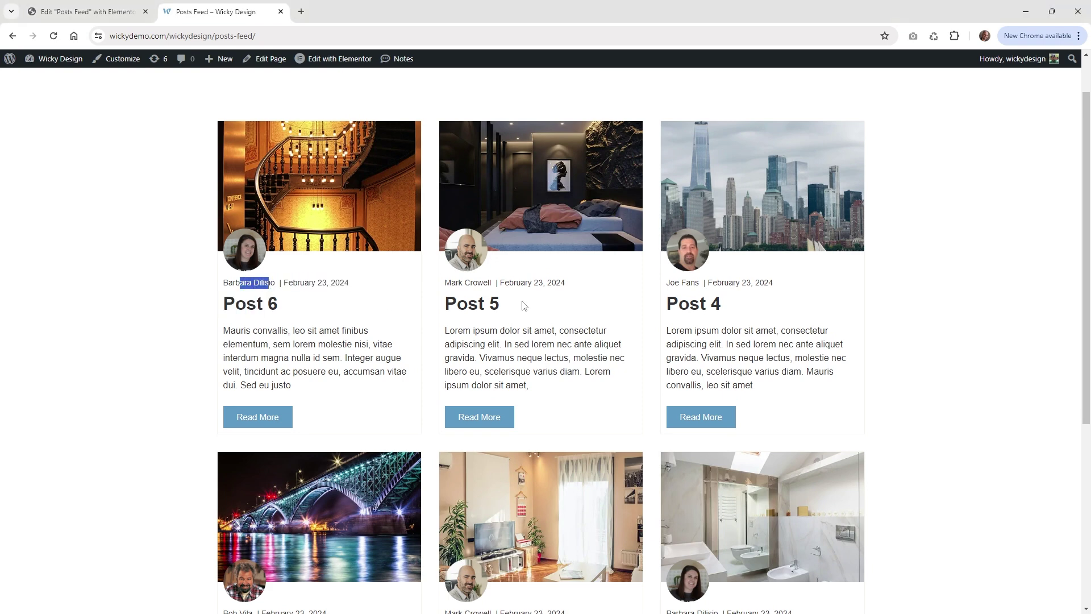
left_click(476, 282)
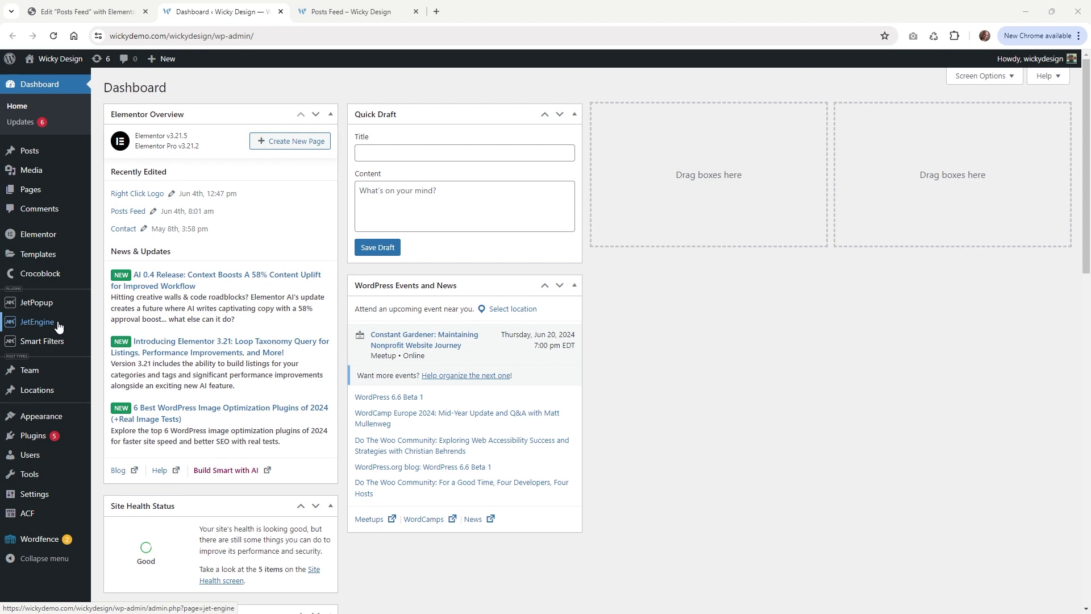
Open the Post Author taxonomy from JetEngine's Taxonomies list for editing.
mouse_move(59, 326)
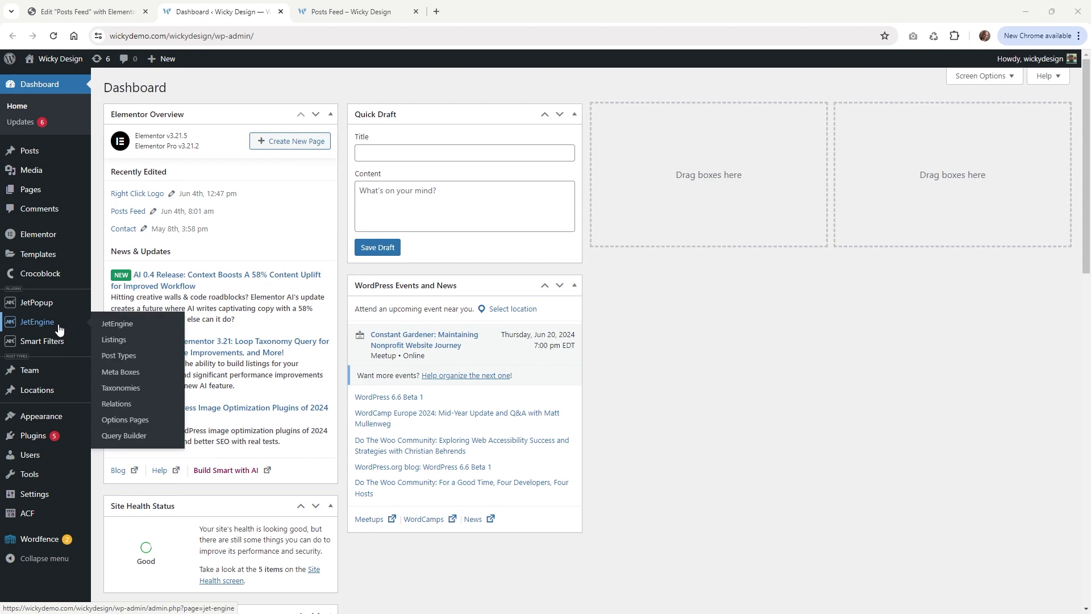
left_click(120, 391)
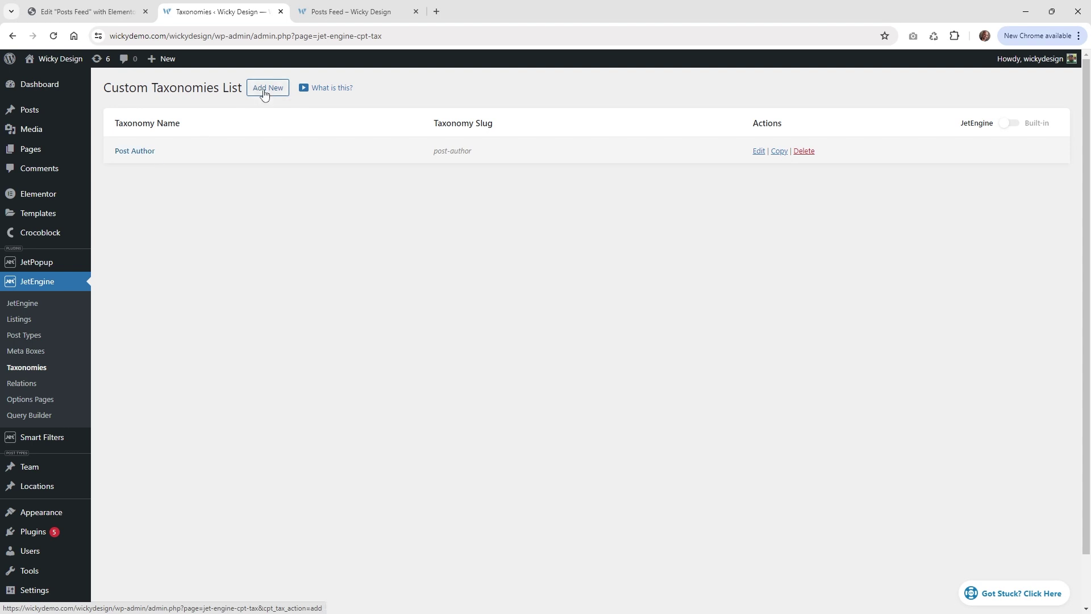
left_click(143, 151)
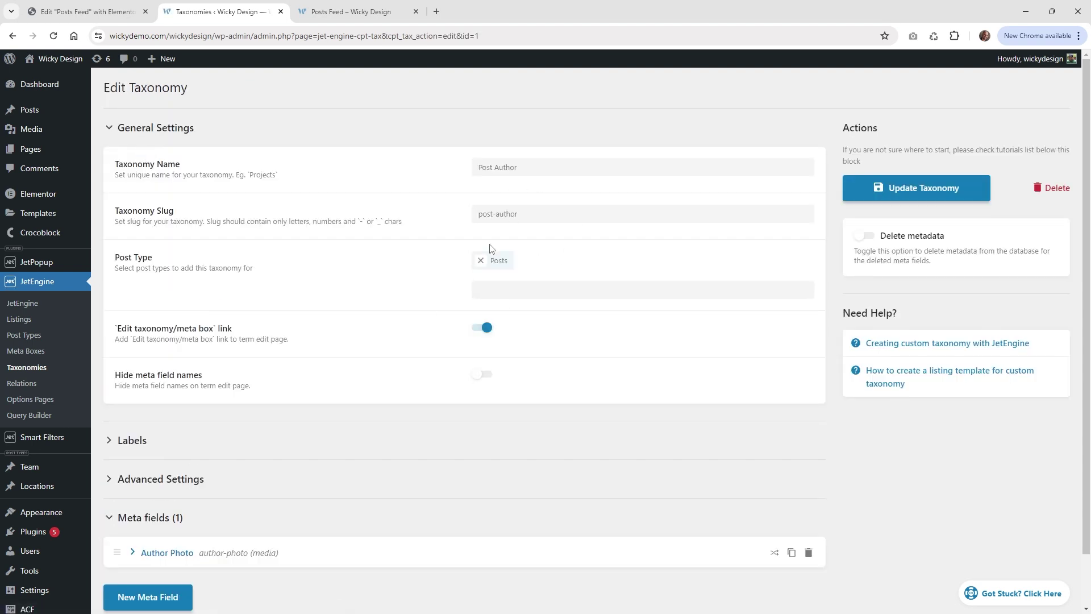
left_click_drag(523, 171, 470, 172)
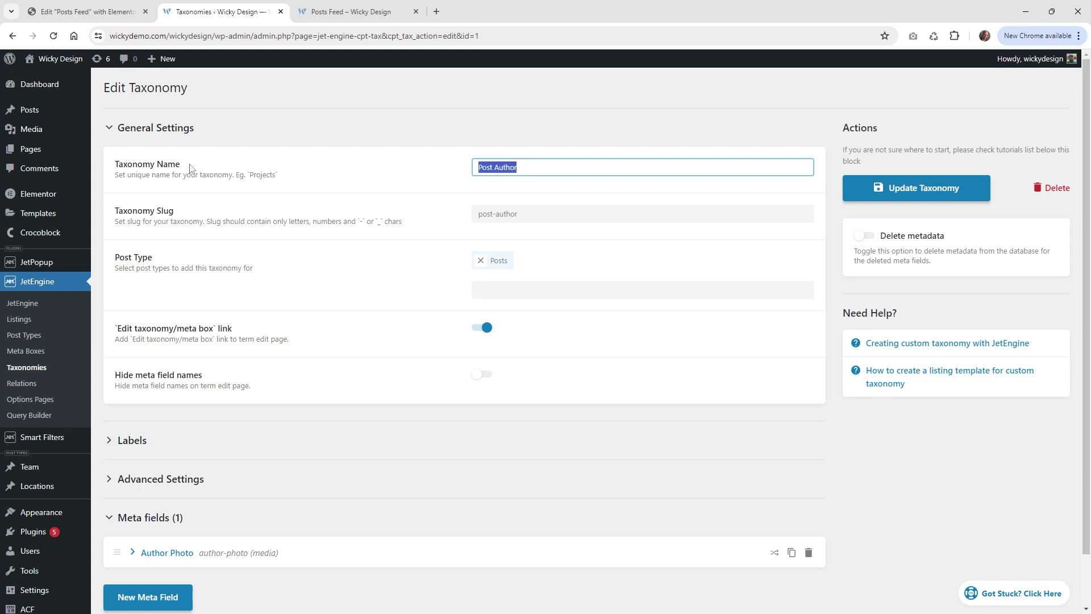
mouse_move(19, 117)
left_click(539, 214)
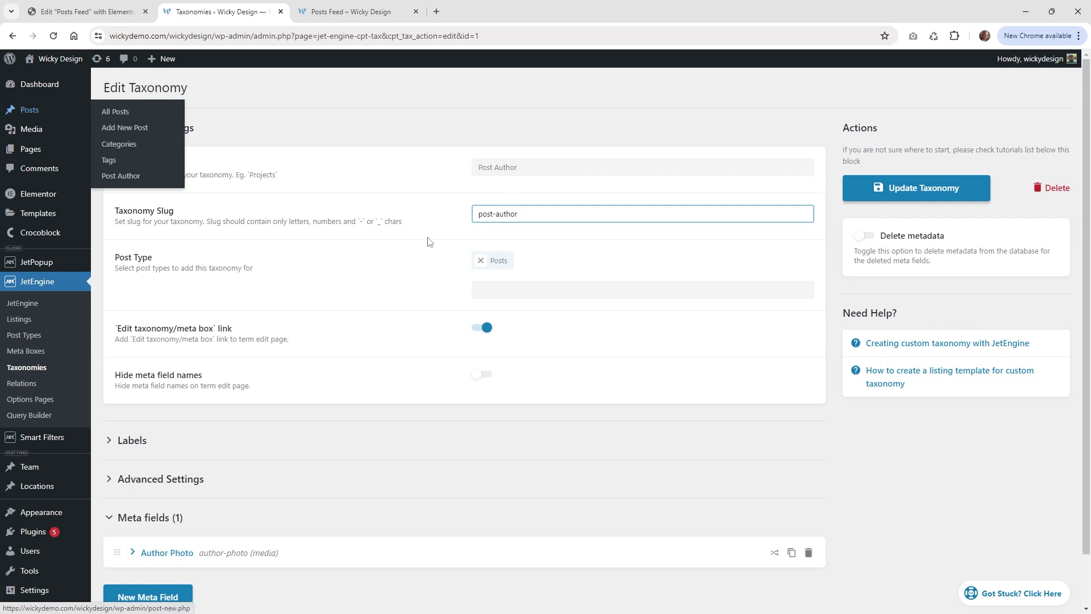
left_click(509, 290)
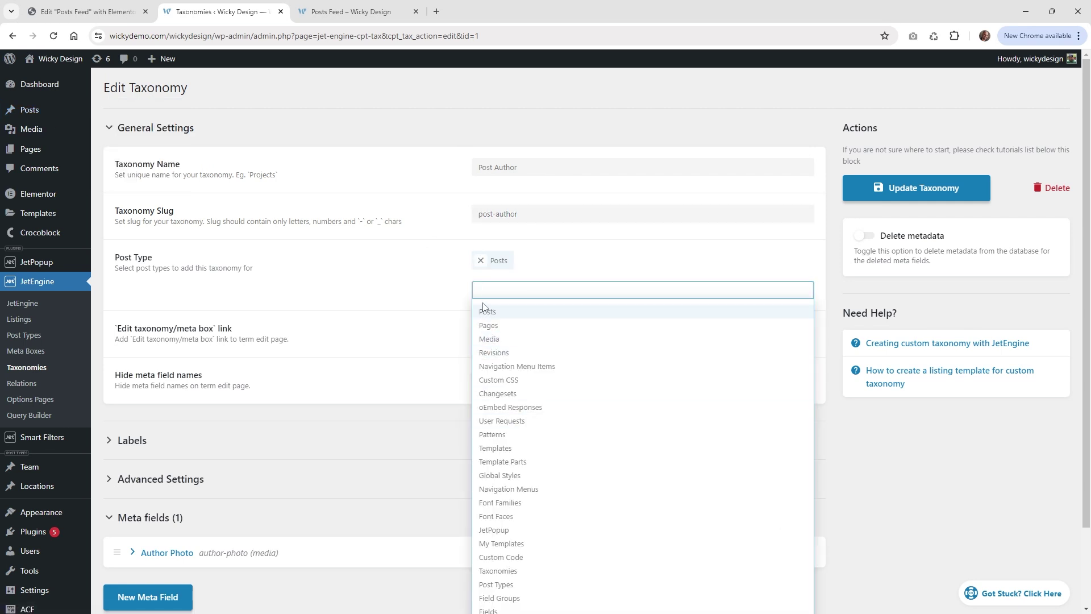
scroll(612, 479, "down", 1)
scroll(613, 479, "down", 1)
scroll(565, 611, "up", 2)
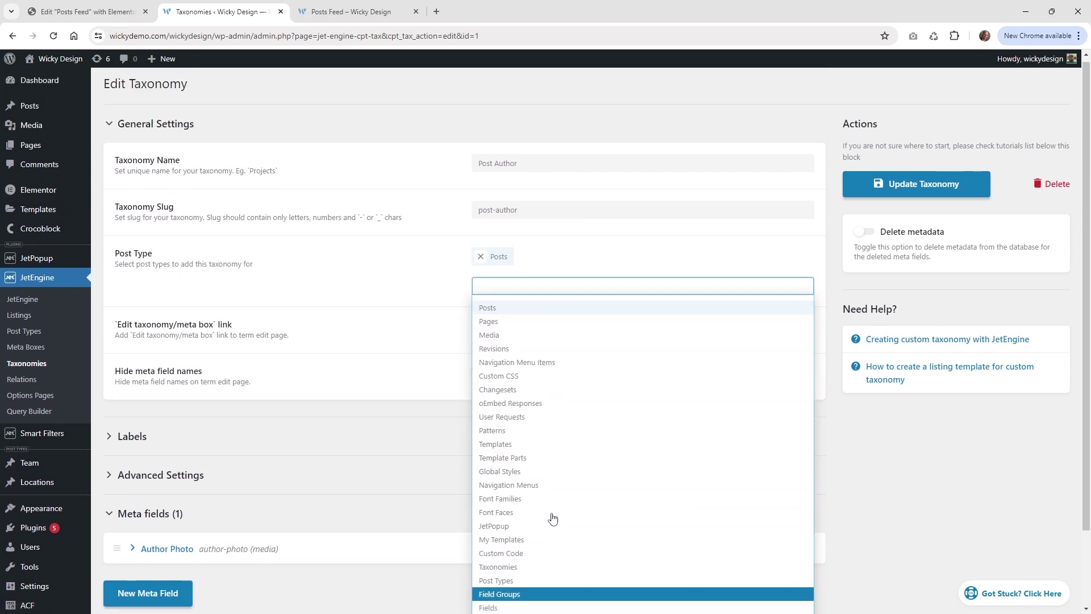
left_click(894, 465)
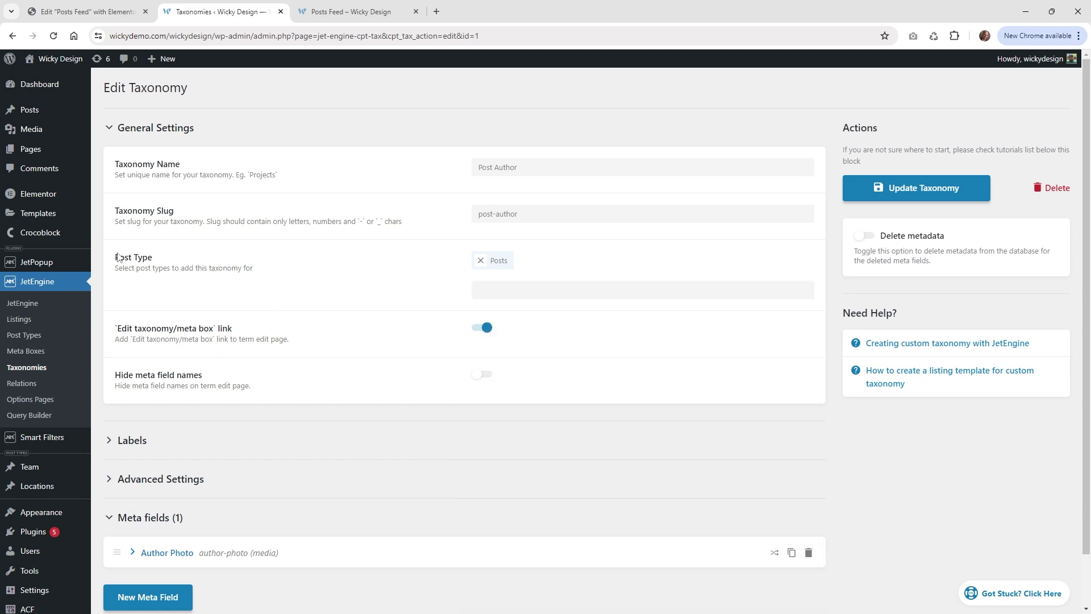
scroll(281, 383, "down", 1)
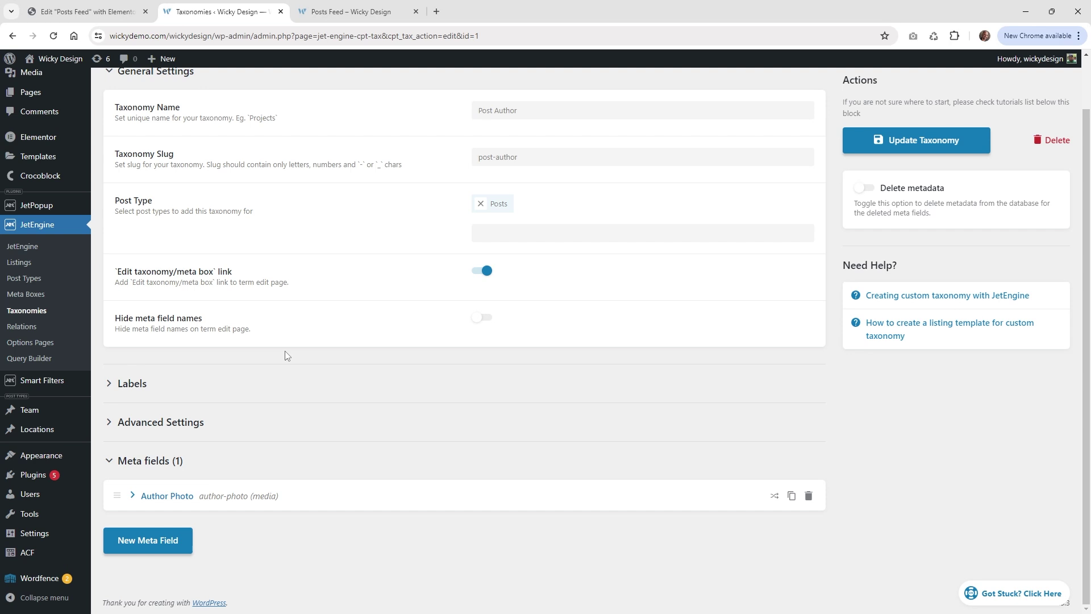
Expand Advanced Settings and review the post-author rewrite slug and Hierarchical option.
left_click(157, 423)
scroll(265, 341, "down", 4)
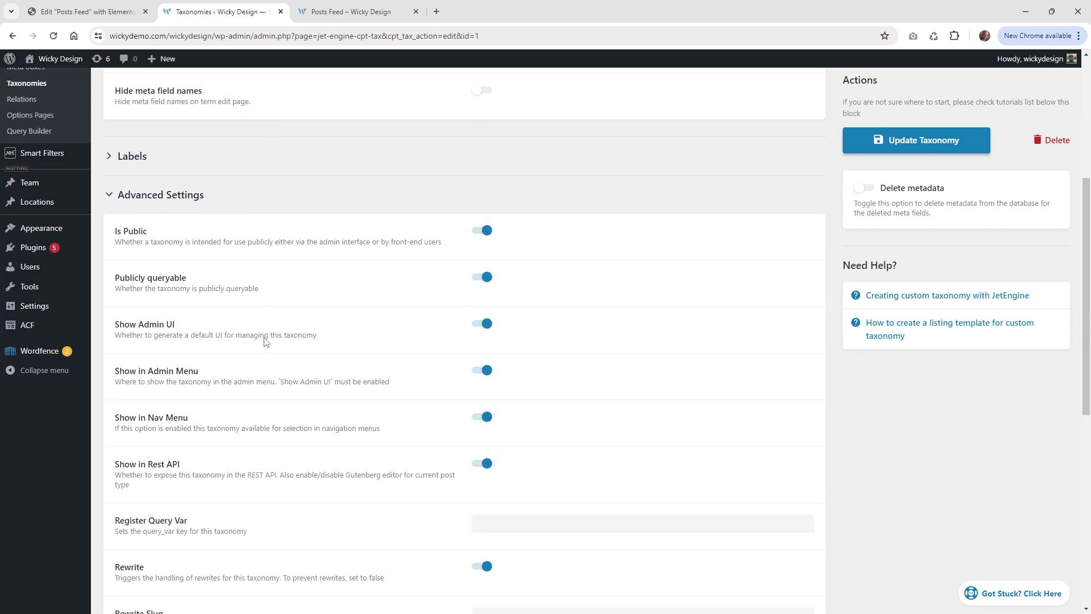
scroll(268, 331, "down", 1)
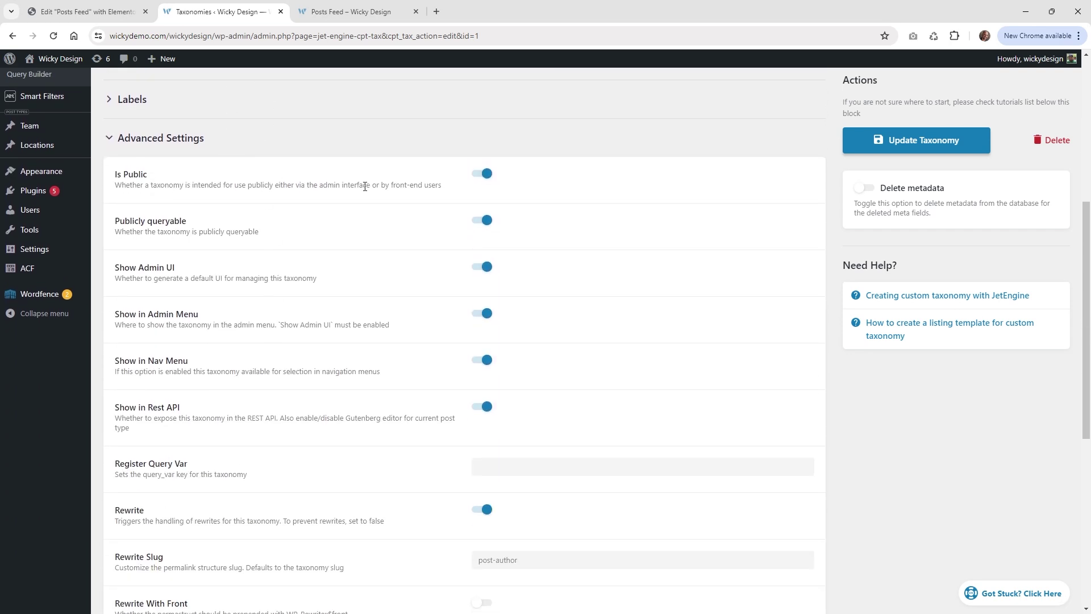
scroll(422, 406, "down", 2)
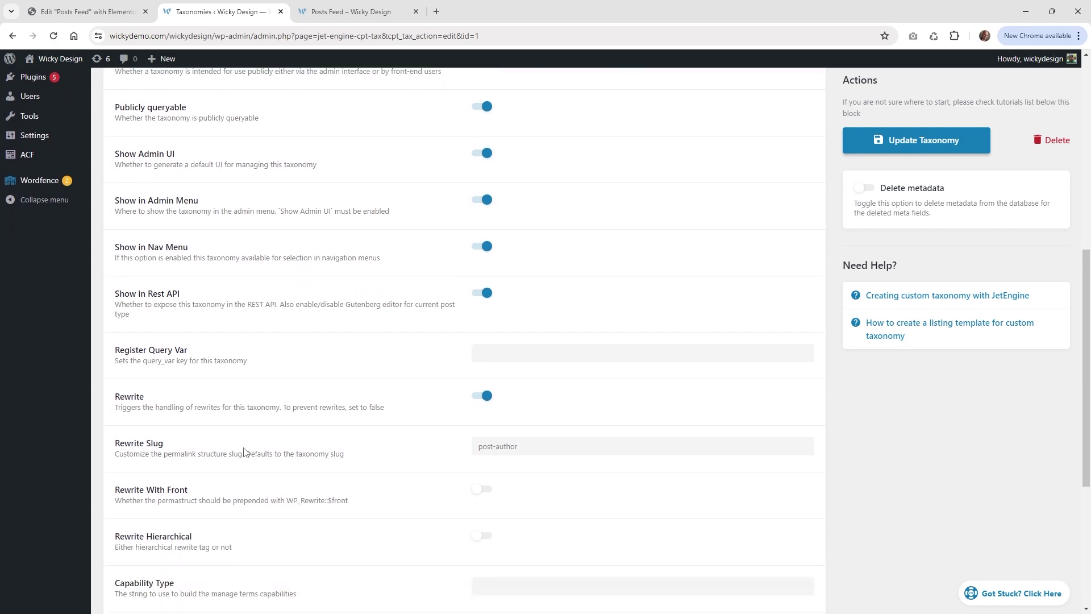
left_click_drag(526, 446, 461, 445)
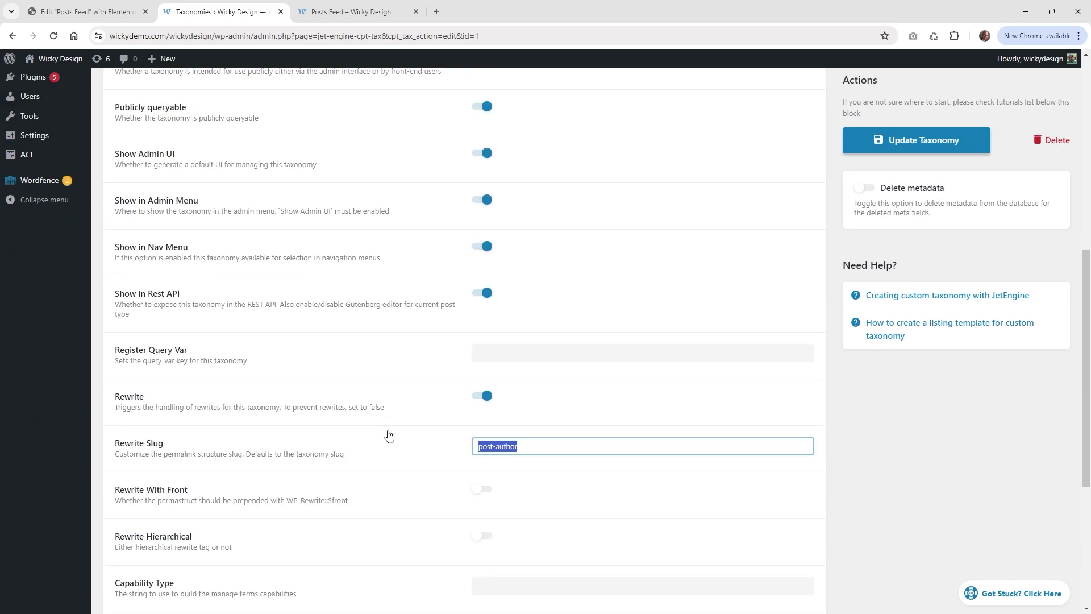
scroll(389, 435, "down", 3)
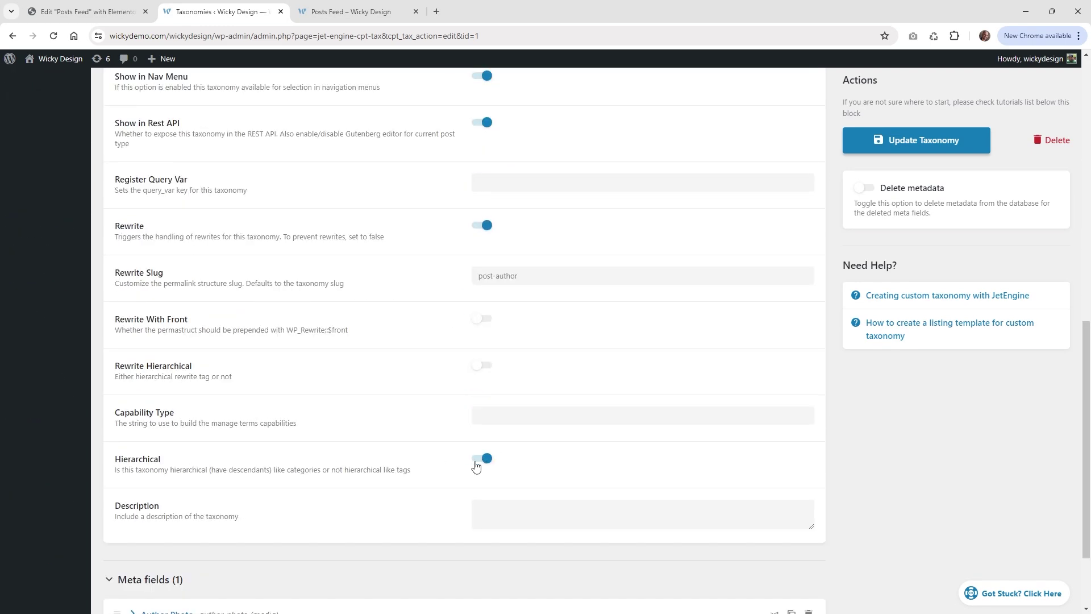
left_click_drag(377, 469, 287, 470)
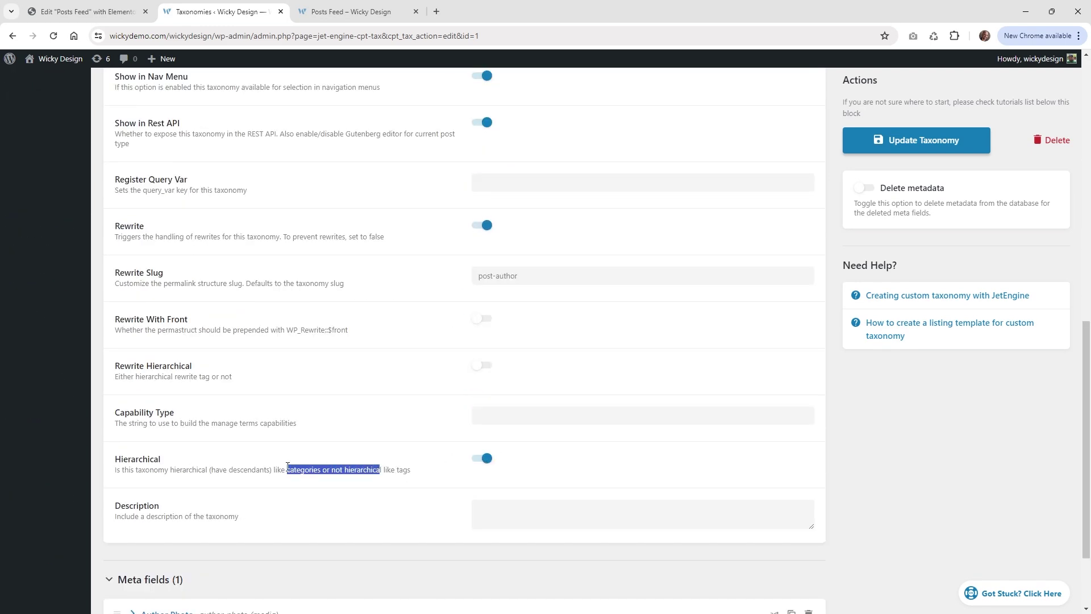
left_click_drag(359, 470, 405, 474)
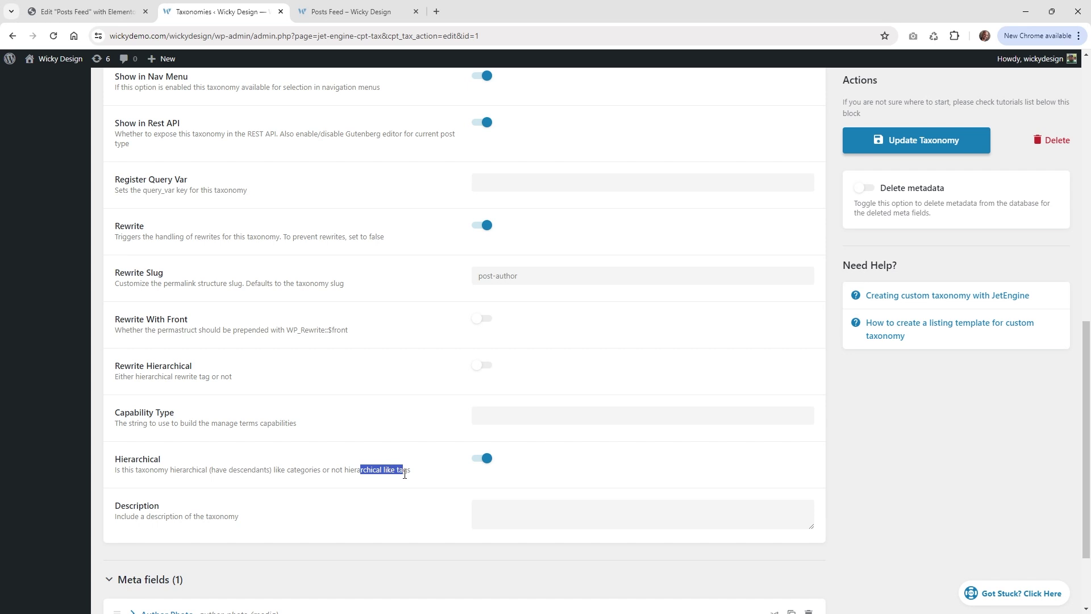
scroll(406, 472, "down", 2)
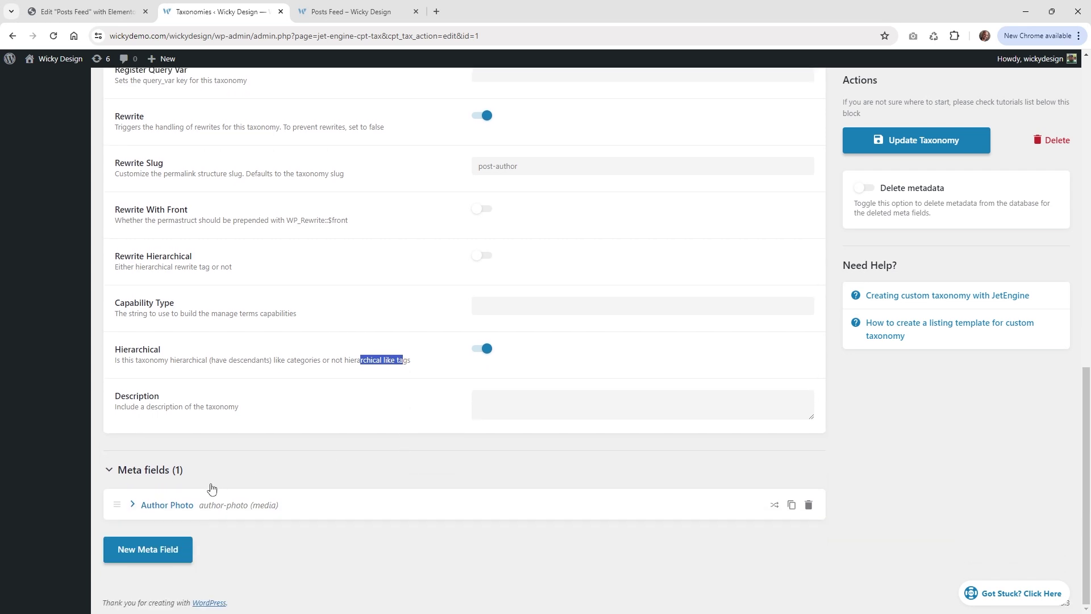
Expand the Author Photo meta field and review its label 'Author Photo' and ID author-photo.
left_click(133, 505)
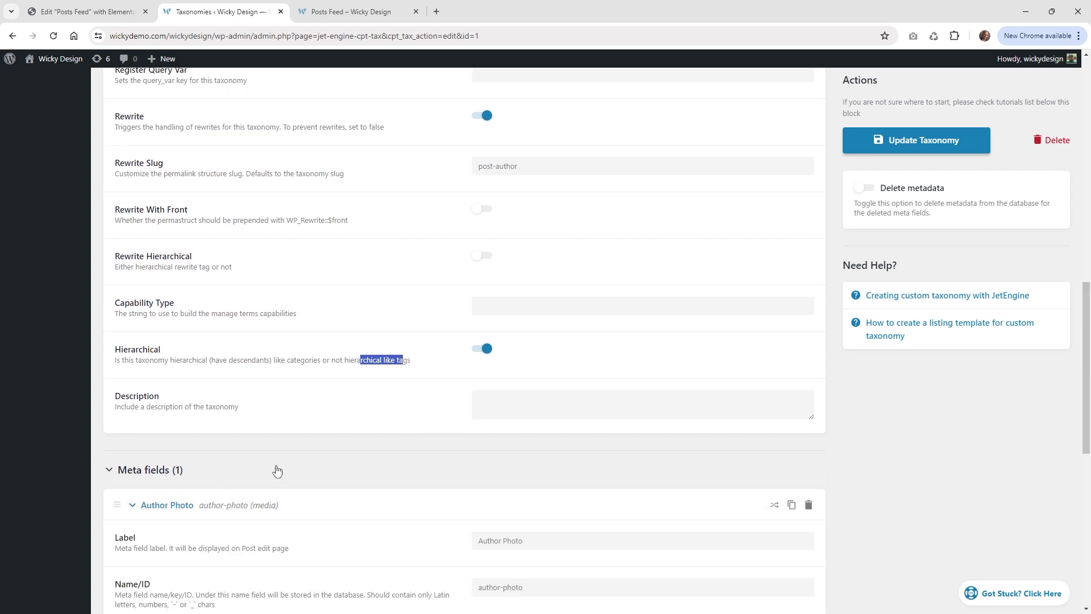
scroll(277, 469, "down", 3)
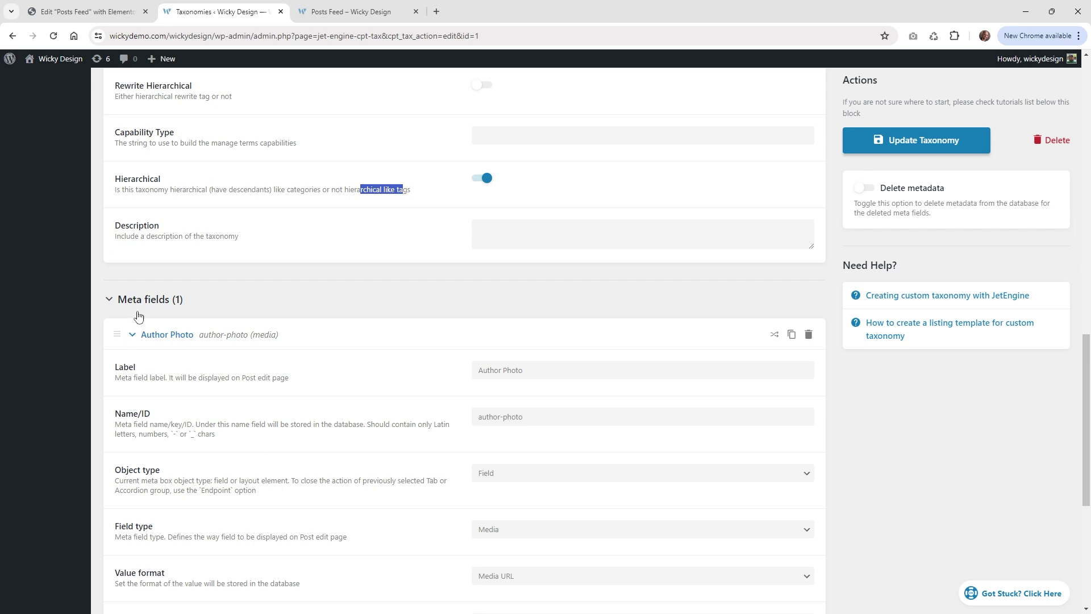
left_click(134, 336)
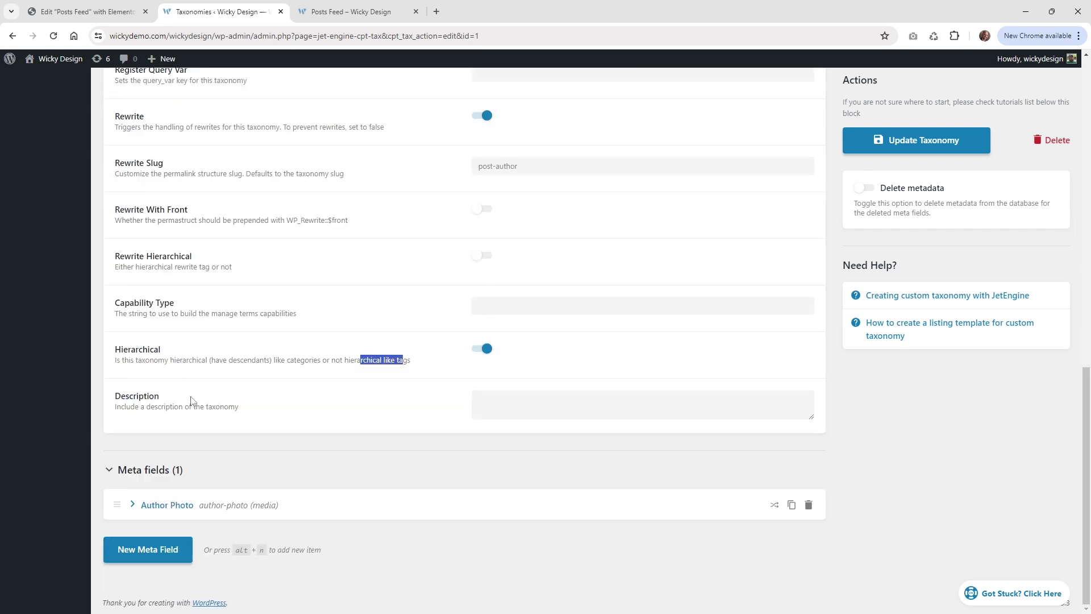
left_click(132, 505)
scroll(133, 504, "down", 5)
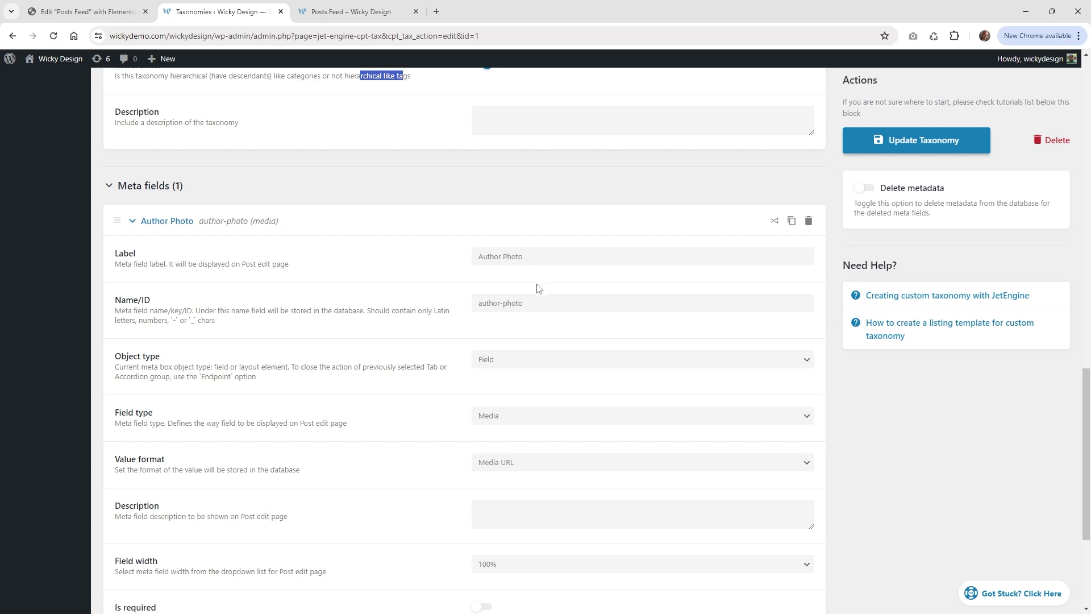
left_click(375, 5)
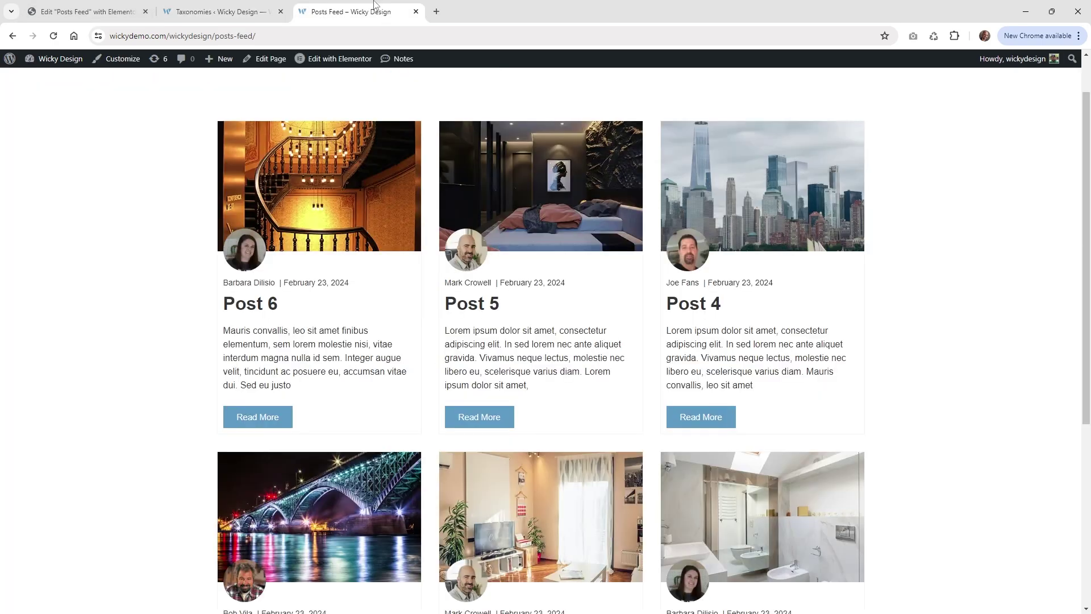
left_click(219, 11)
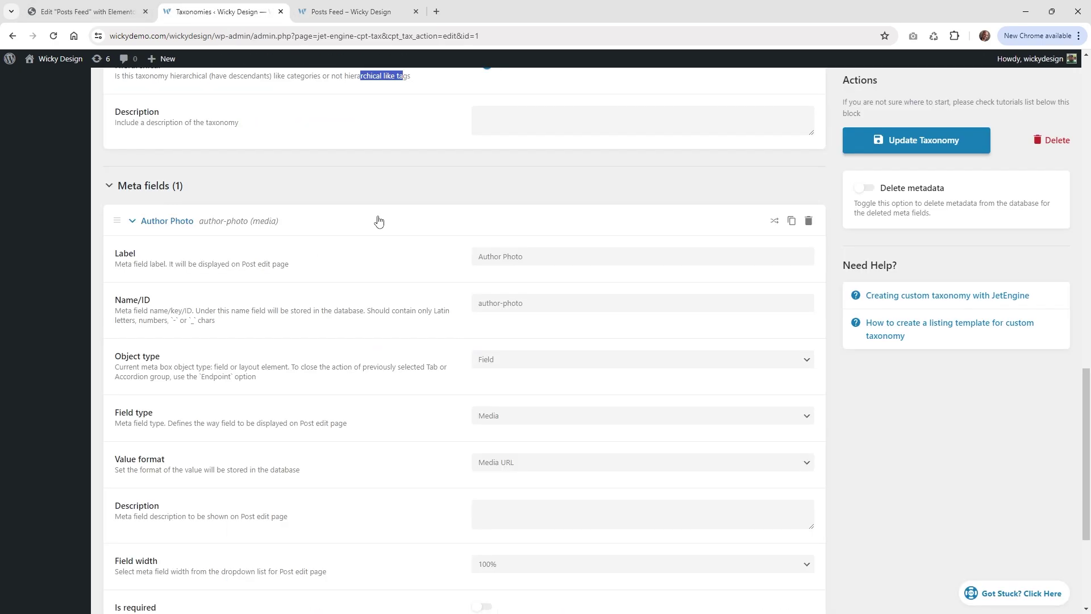
left_click(519, 259)
left_click_drag(540, 257, 477, 259)
left_click(542, 305)
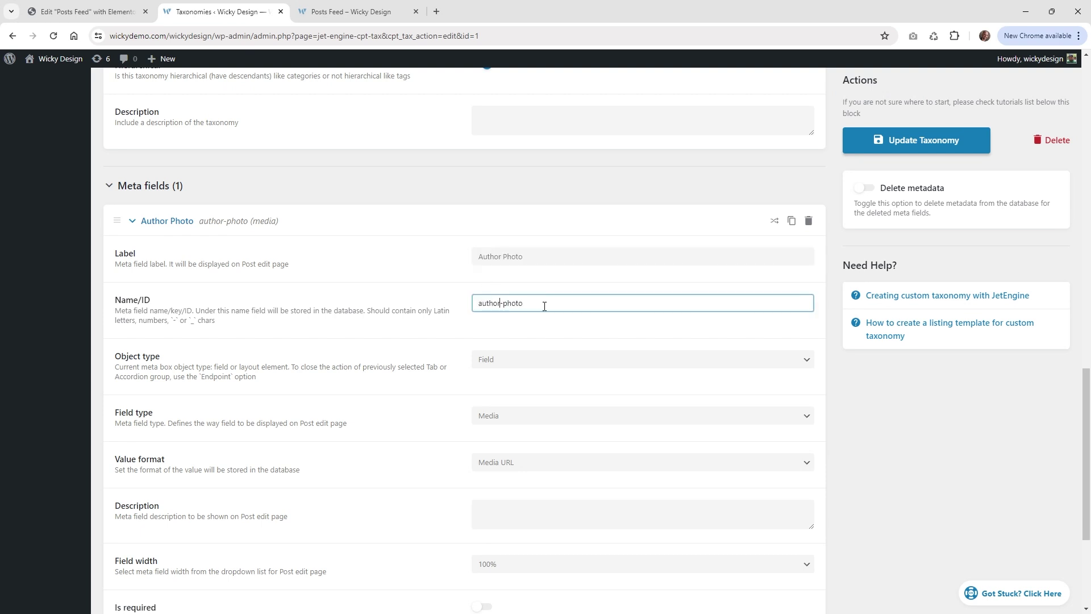
left_click_drag(543, 305, 472, 308)
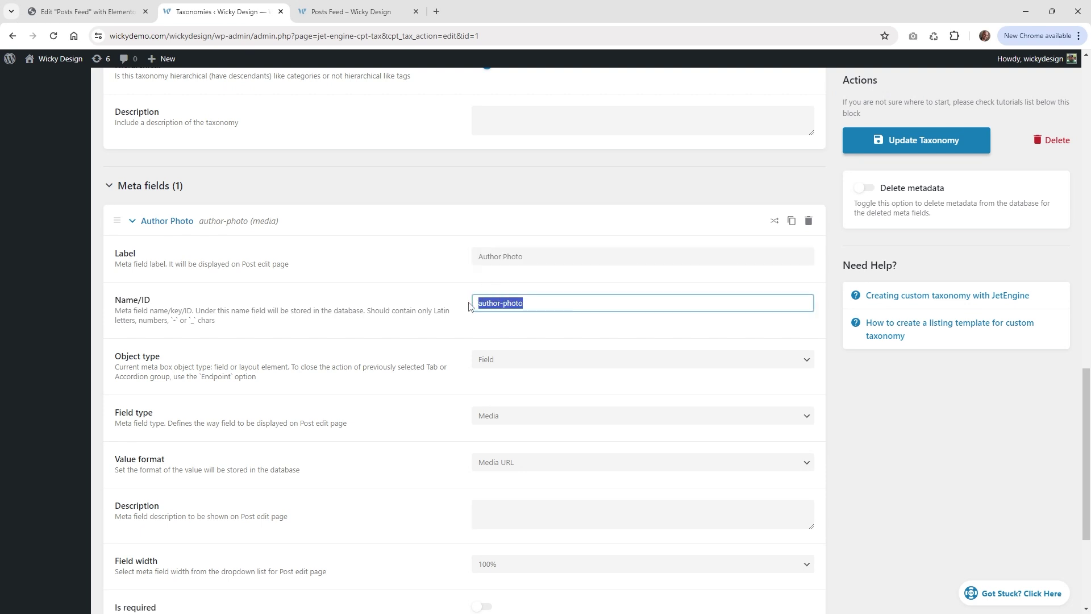
Set Author Photo as a Field of type Media with Media URL value format.
left_click(486, 365)
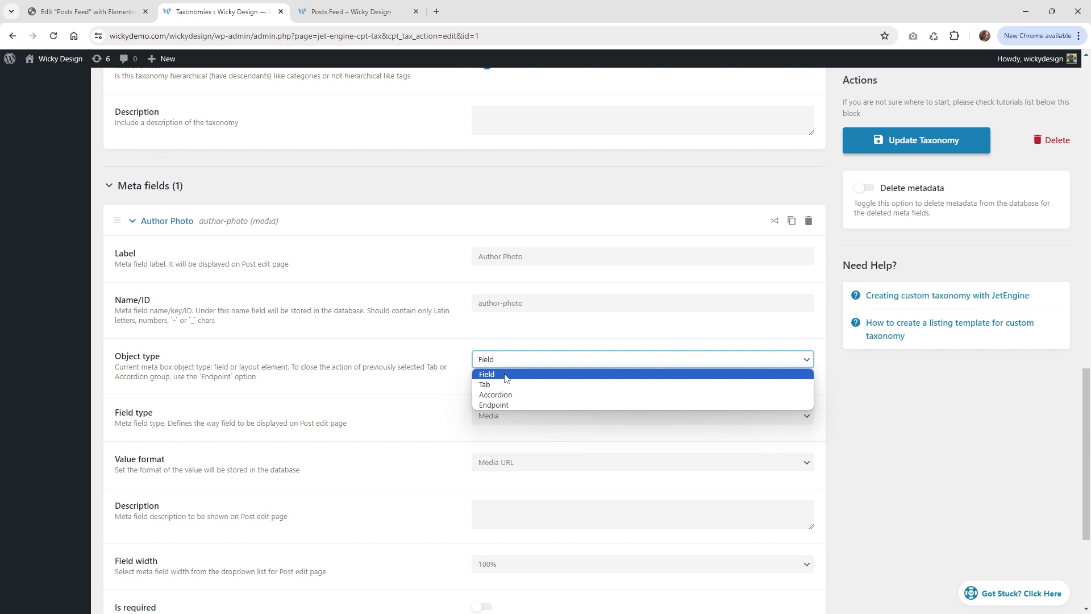
left_click(506, 379)
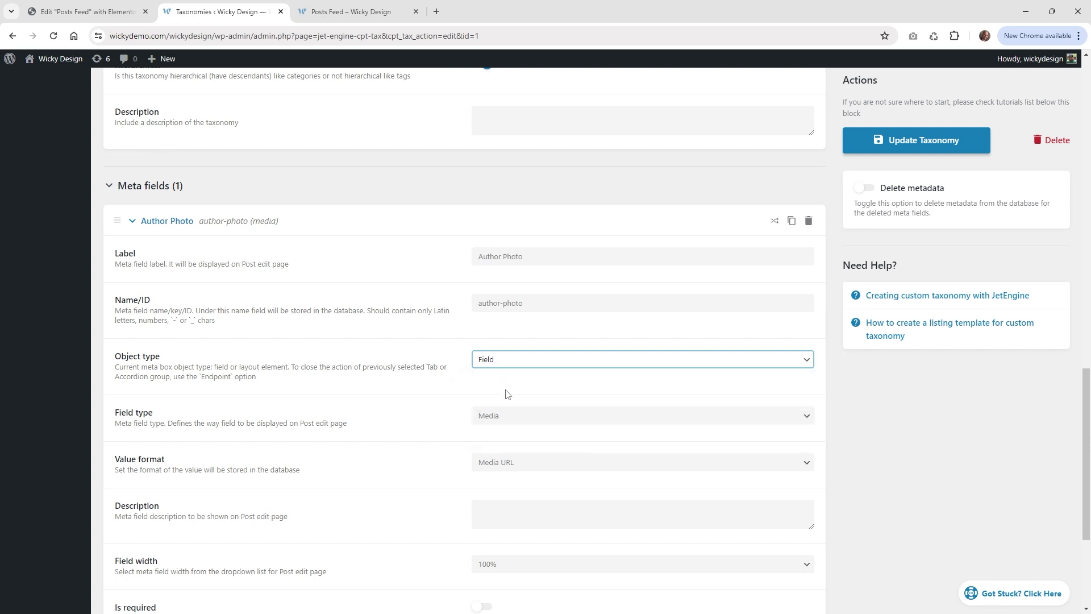
left_click(501, 419)
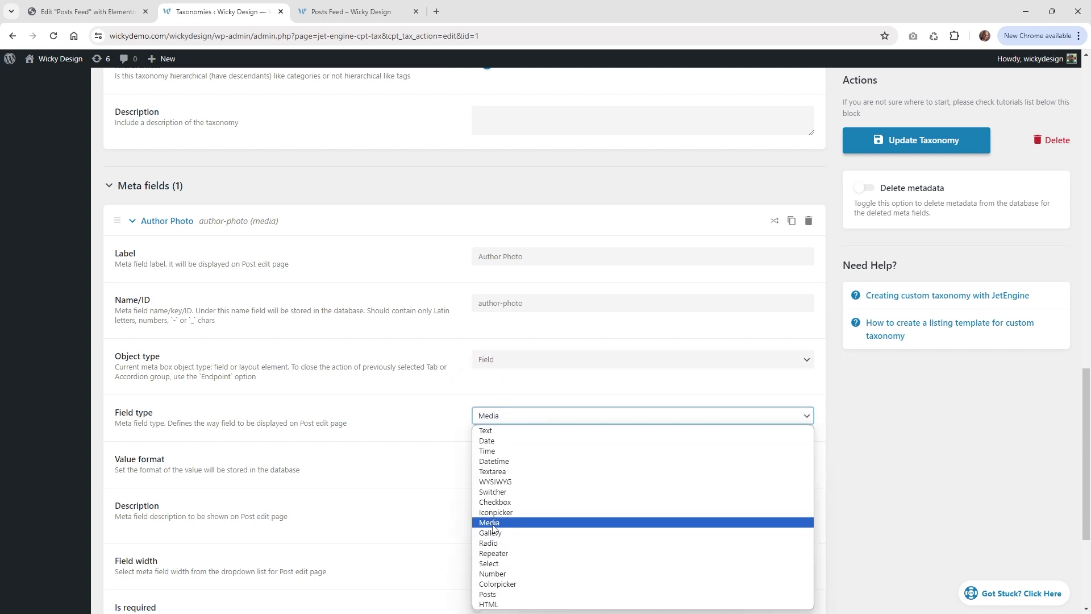
left_click(490, 523)
scroll(858, 443, "down", 2)
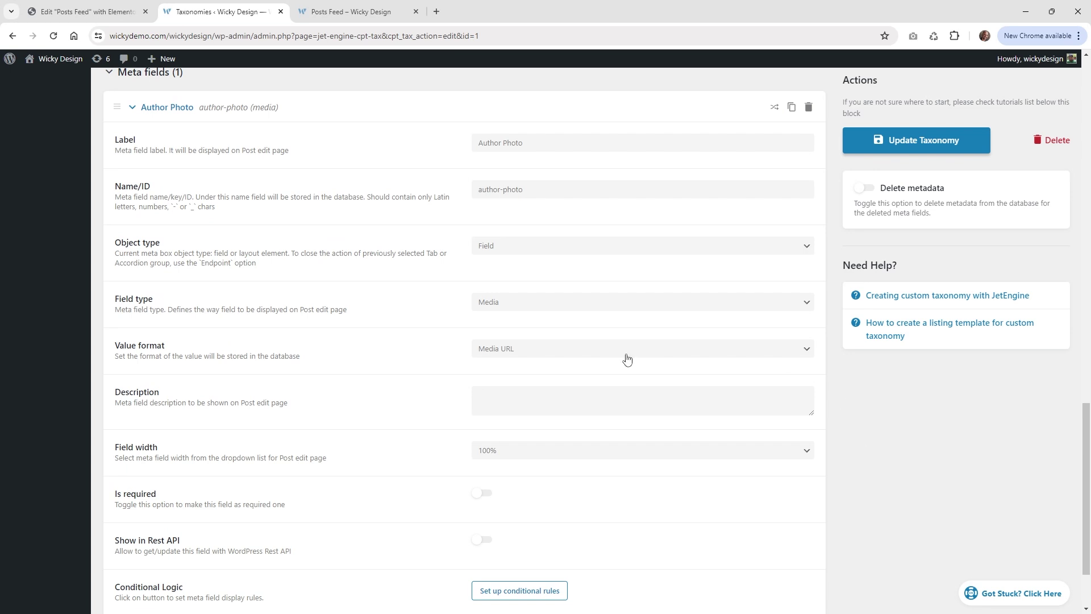
left_click(518, 353)
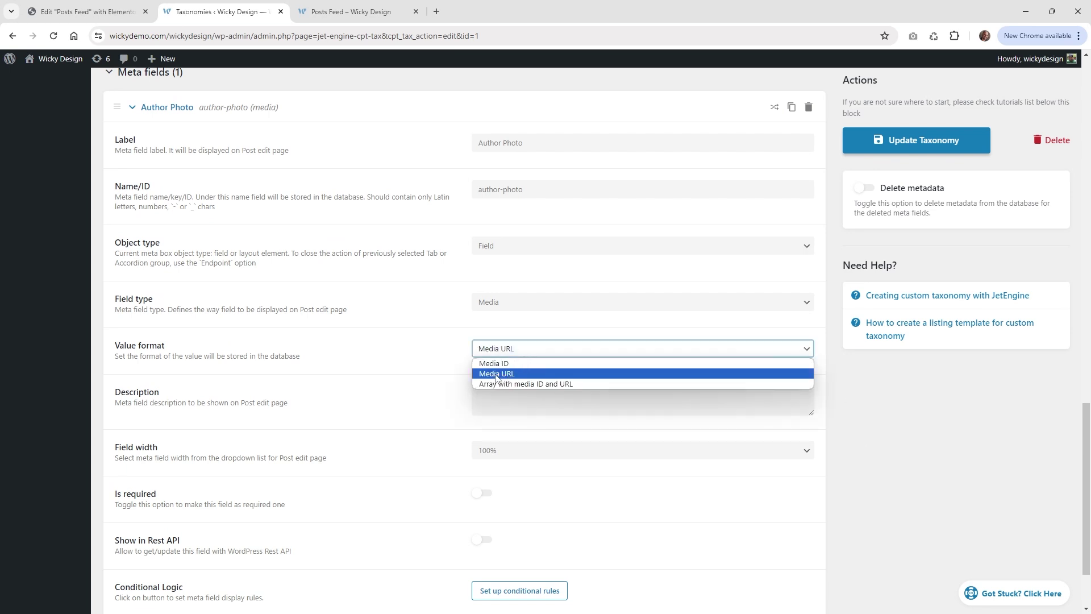
left_click(802, 467)
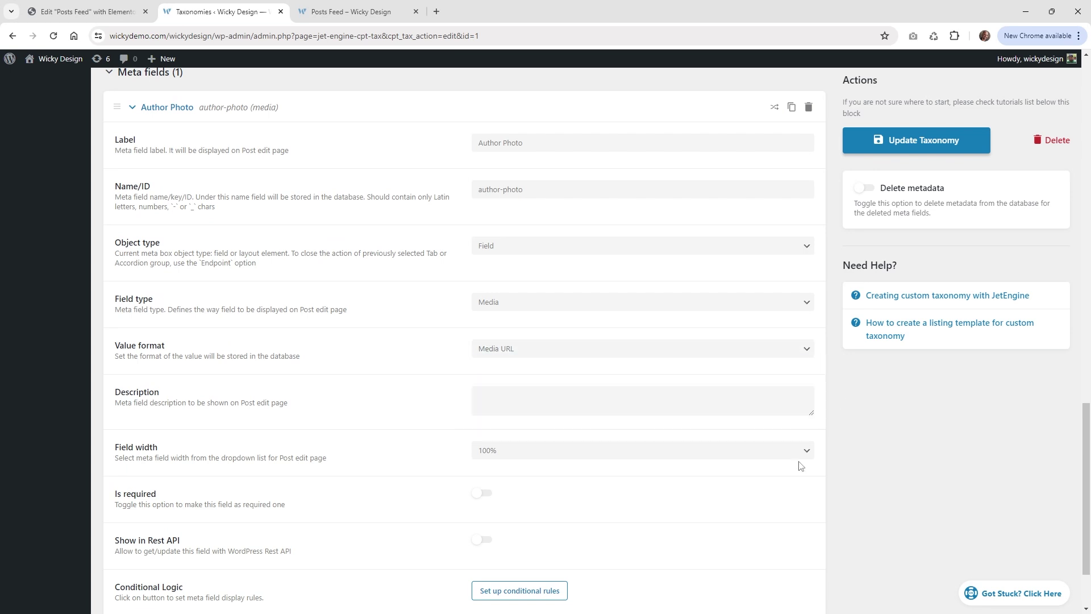
scroll(801, 406, "down", 2)
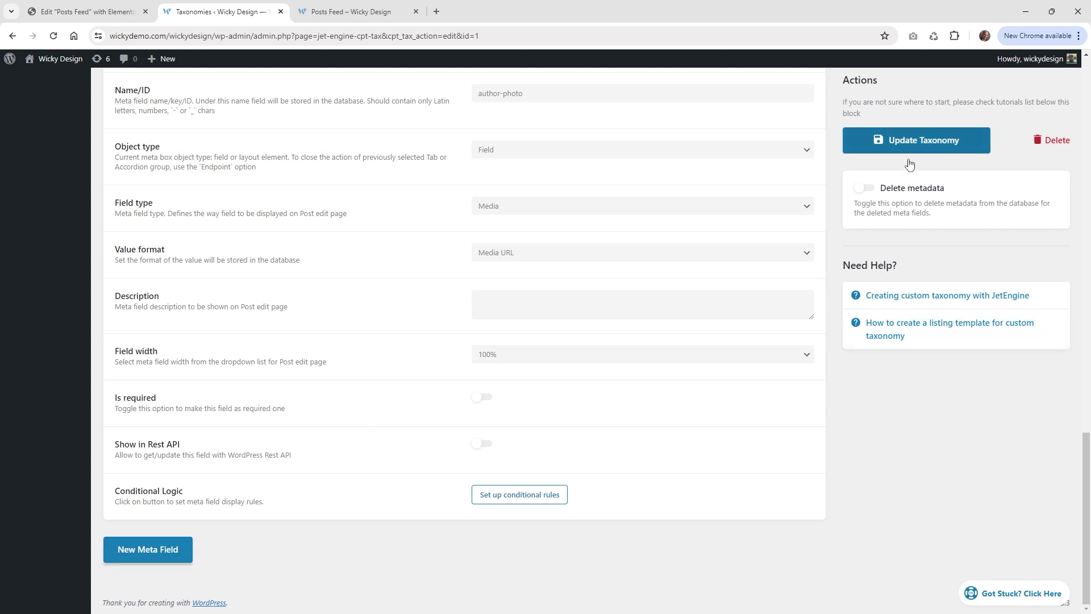
scroll(847, 315, "up", 4)
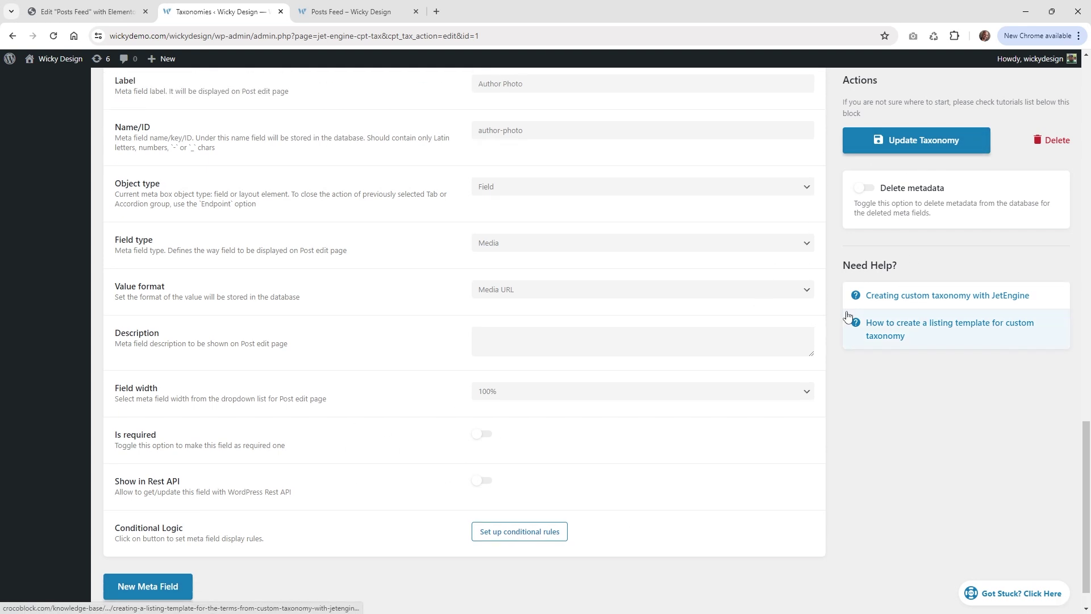
scroll(847, 316, "up", 2)
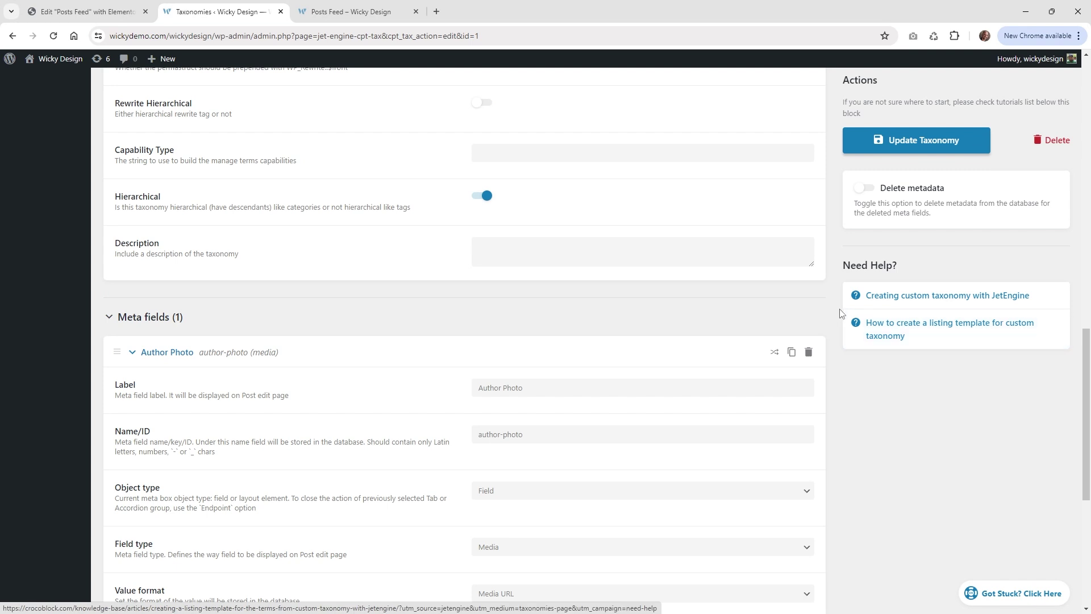
Open the Post Author terms page and enter the name 'Wicky Design'.
left_click(13, 36)
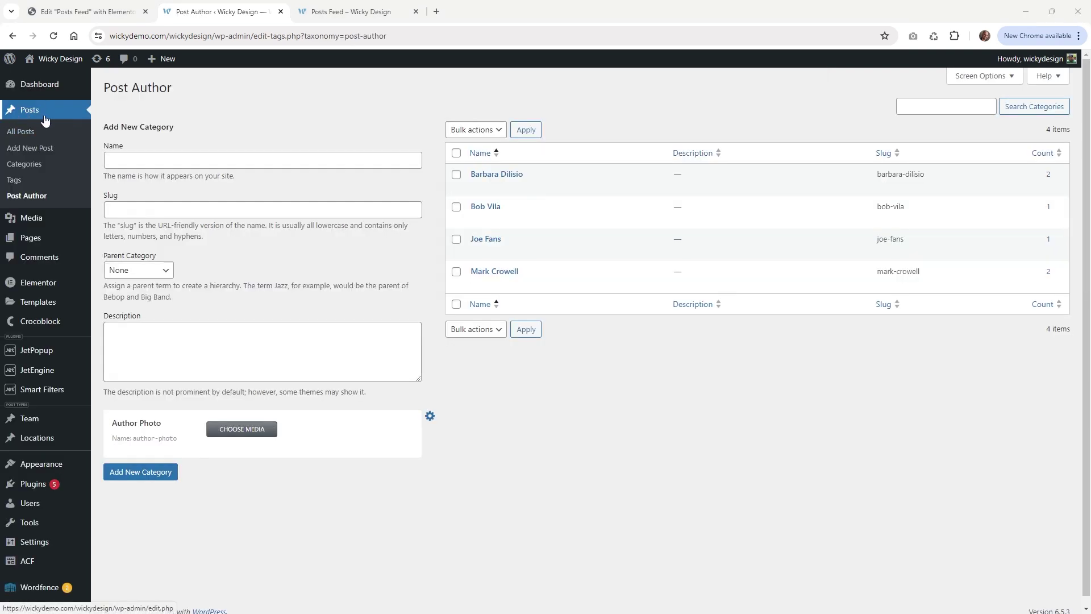
left_click(32, 196)
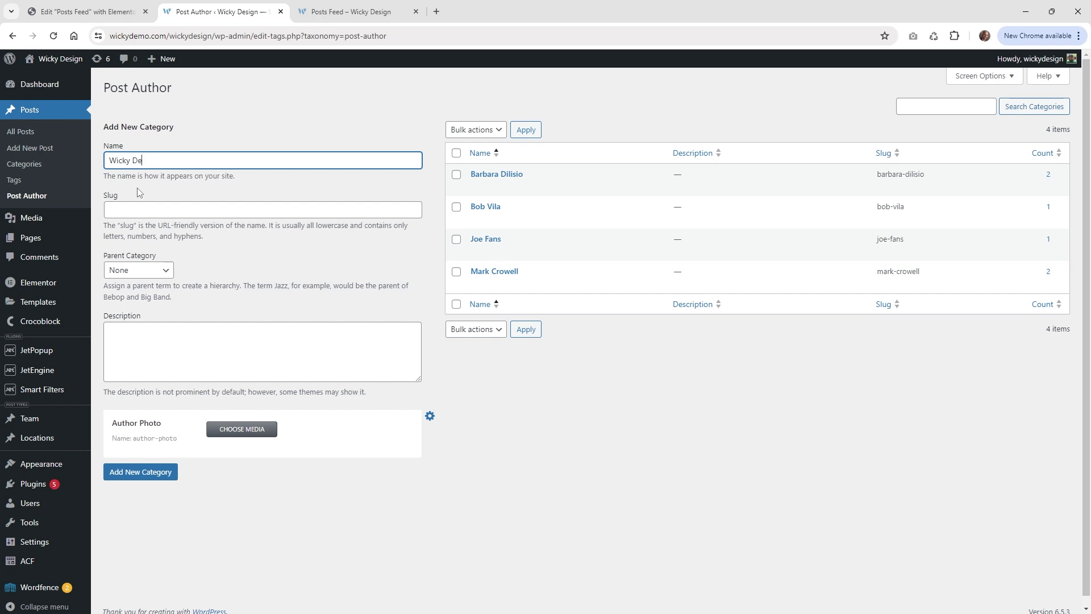
left_click(667, 533)
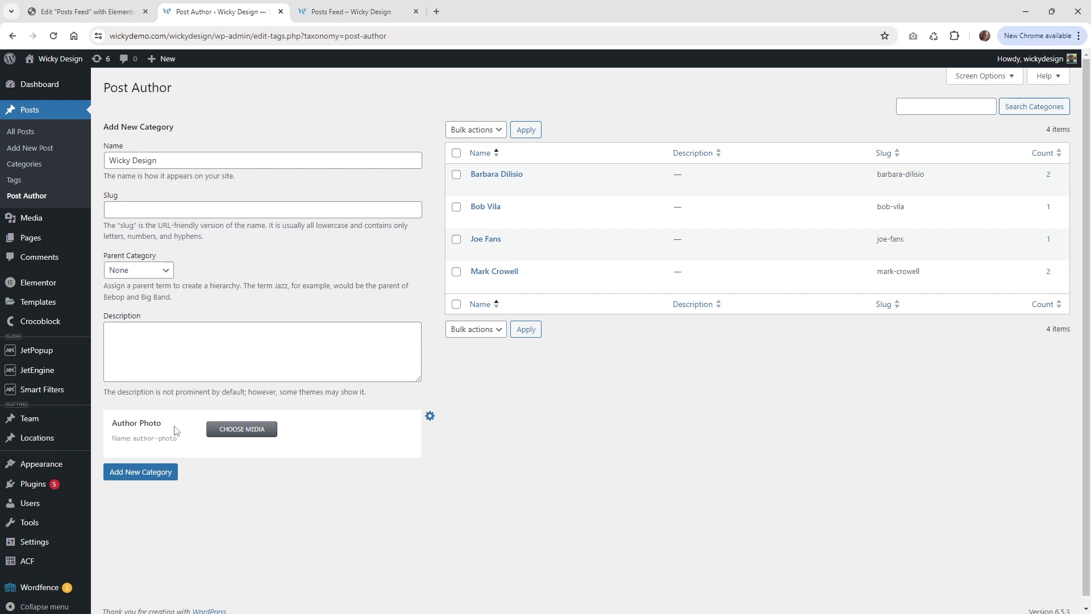
Set a portrait from the media library as Author Photo and create the term.
left_click(252, 433)
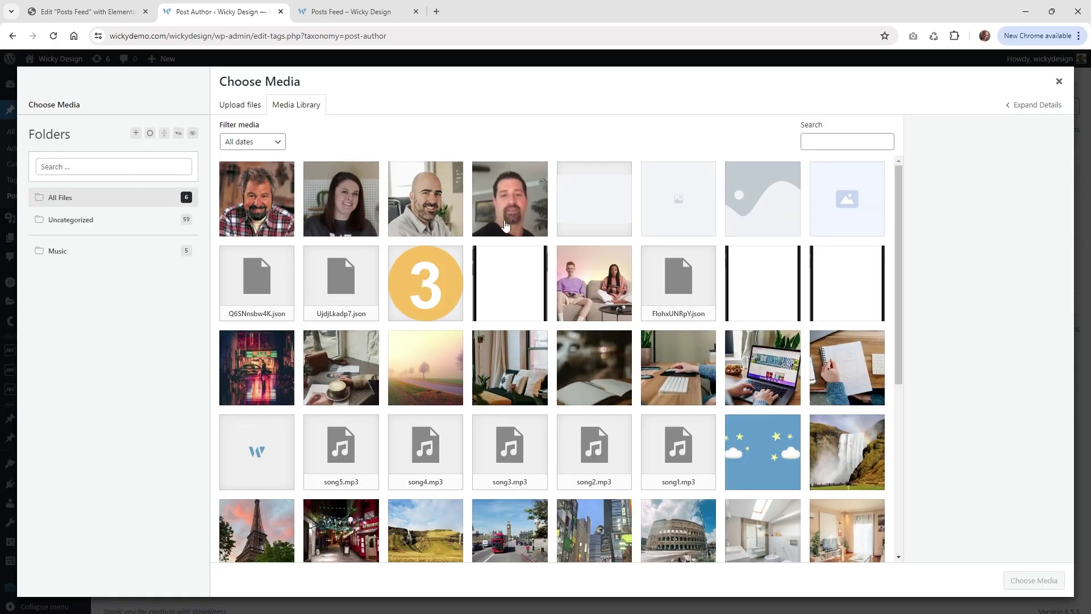
left_click(431, 205)
left_click(1032, 583)
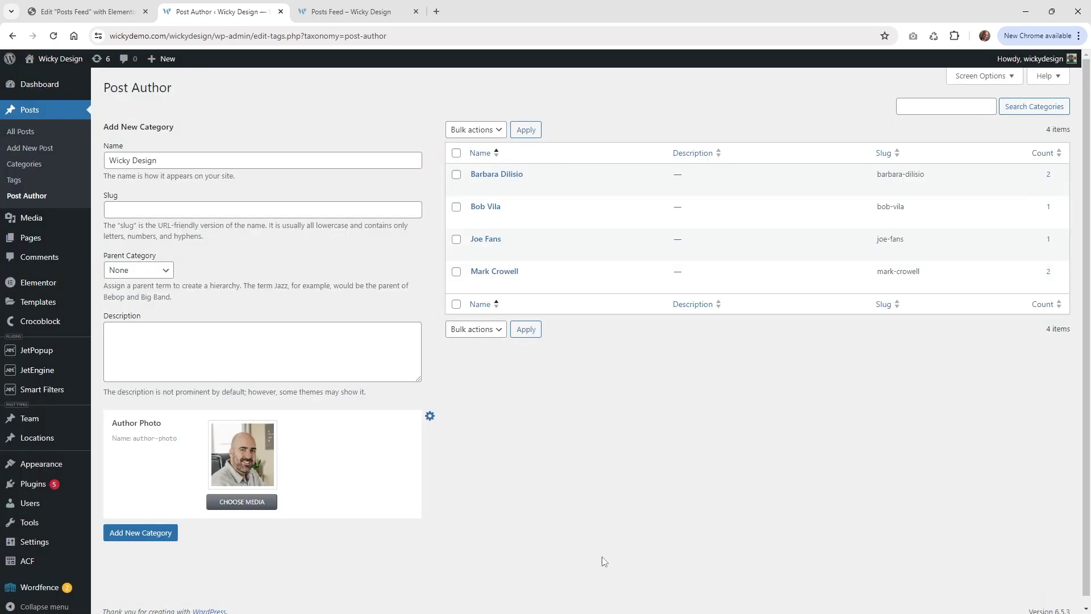
left_click(160, 536)
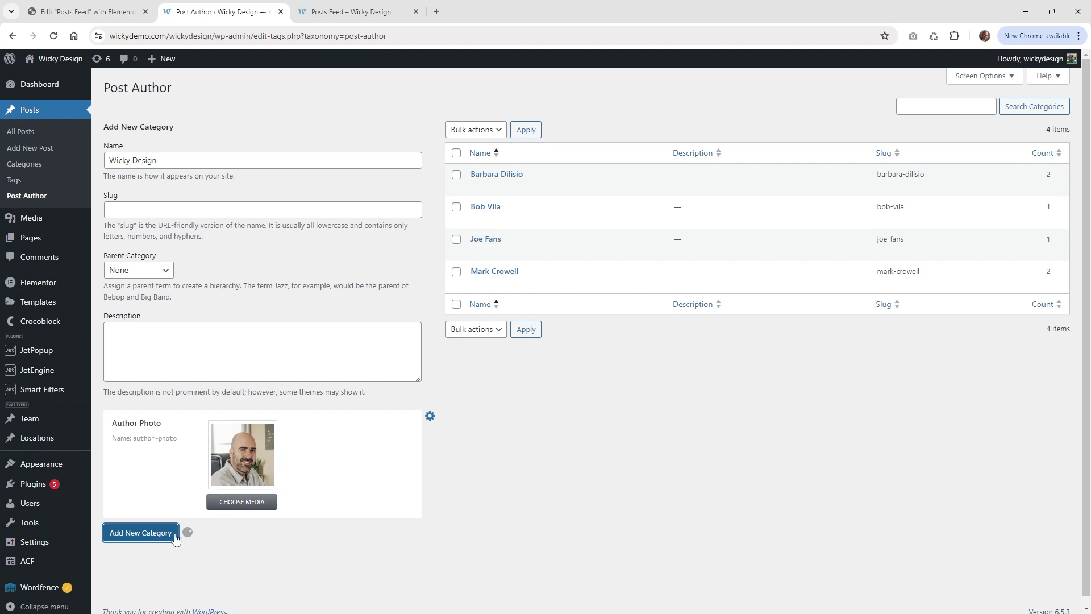
mouse_move(506, 215)
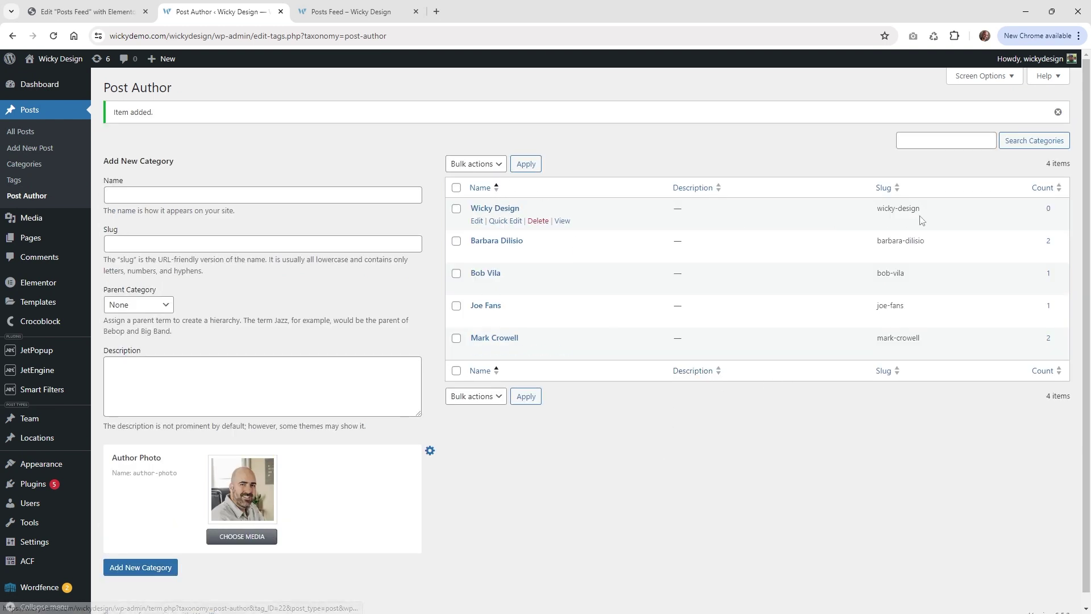
left_click_drag(940, 210, 878, 209)
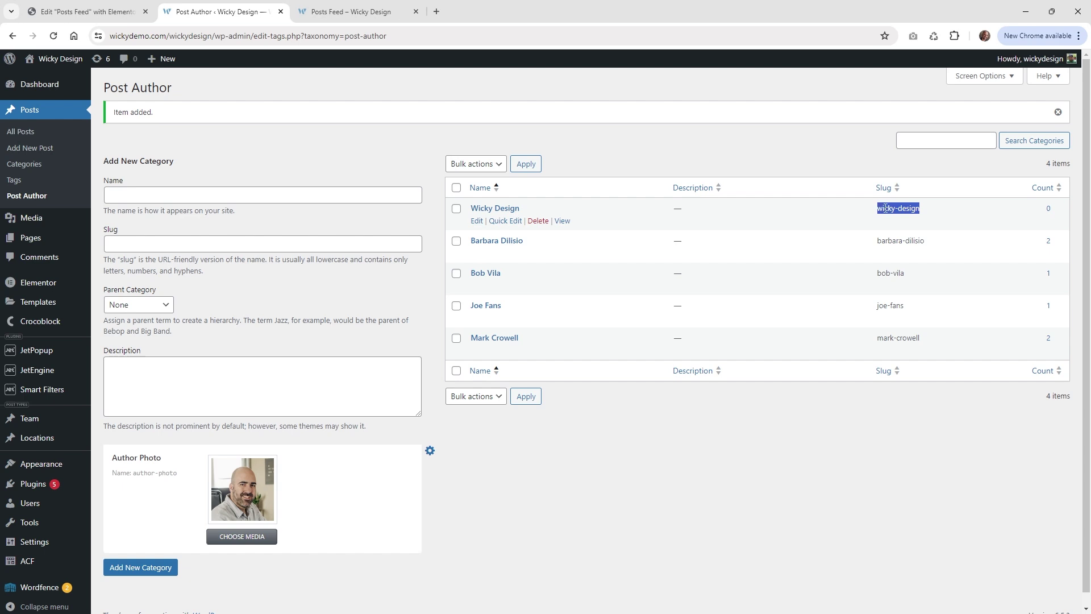
left_click(511, 210)
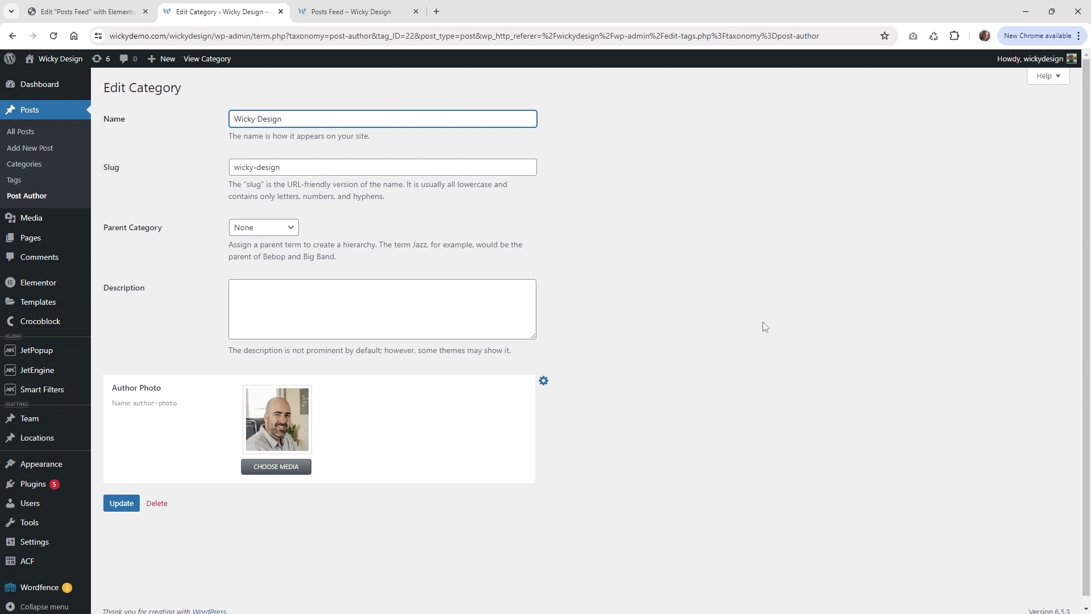
key("alt+Left")
left_click(487, 207)
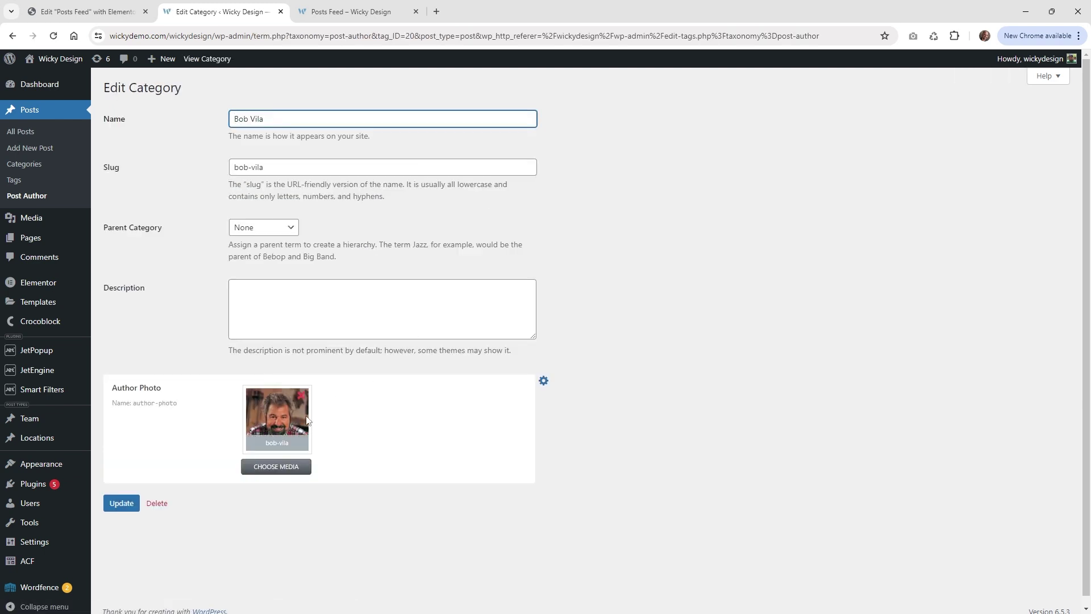
key("alt+Left")
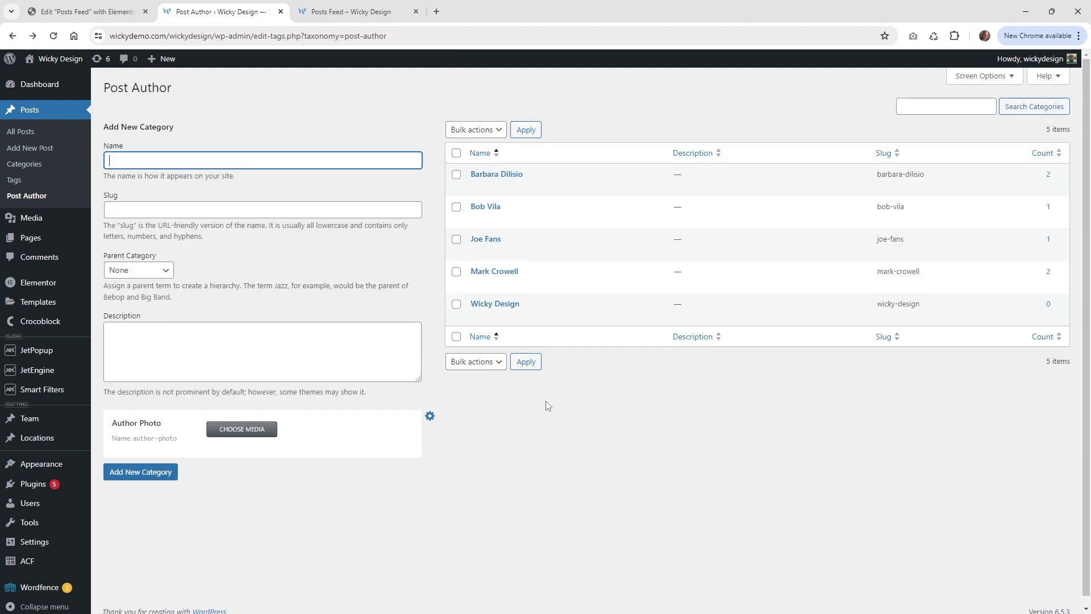
Review Post 6's Post Author terms in Quick Edit from All Posts, cancelling without changes.
left_click(59, 133)
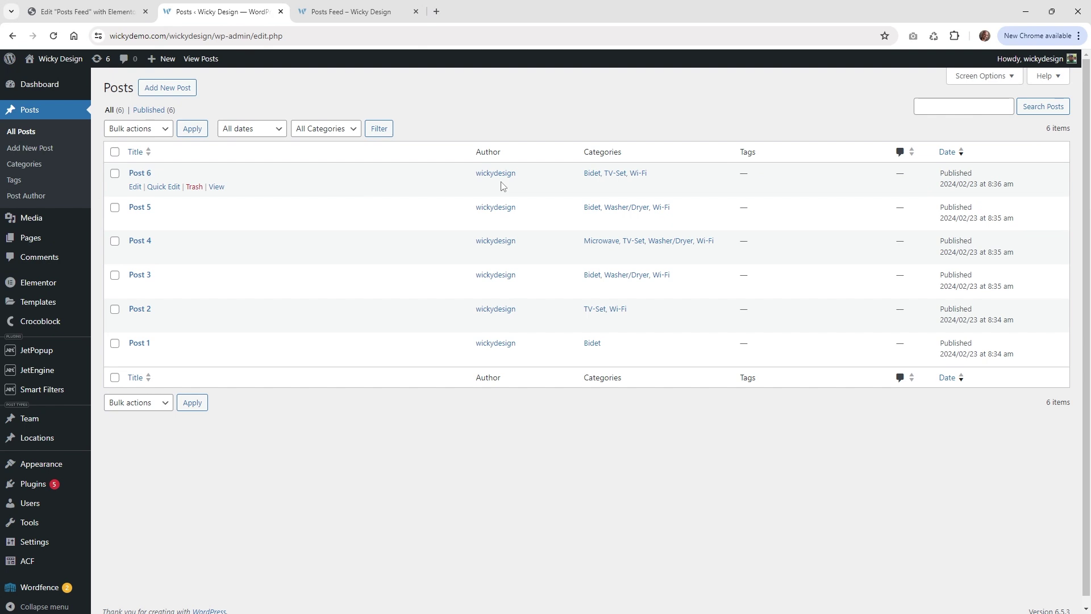
left_click(162, 188)
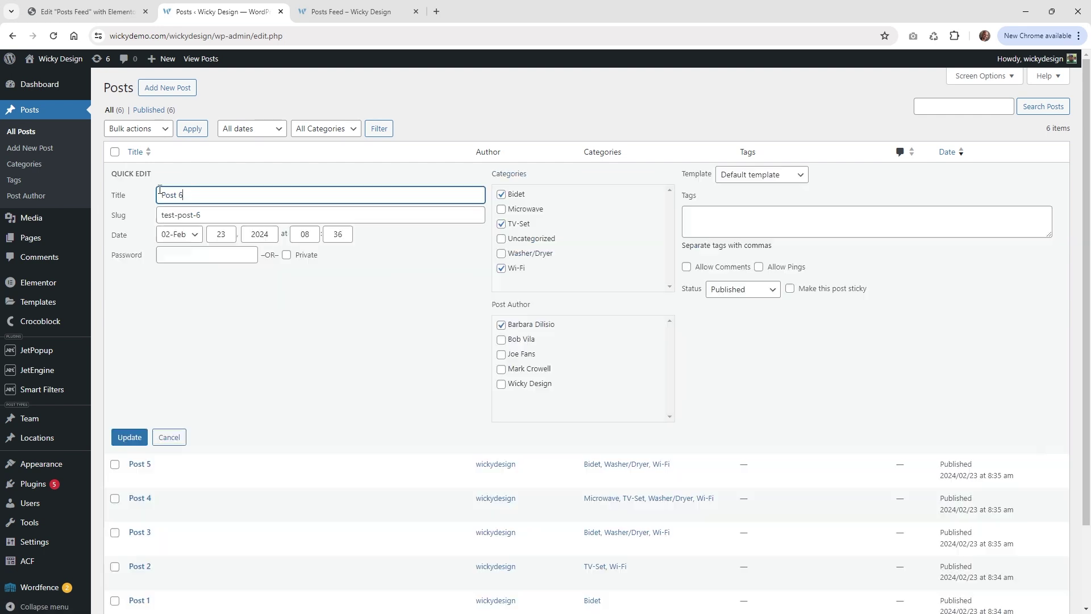
left_click_drag(518, 307, 492, 305)
left_click(507, 306)
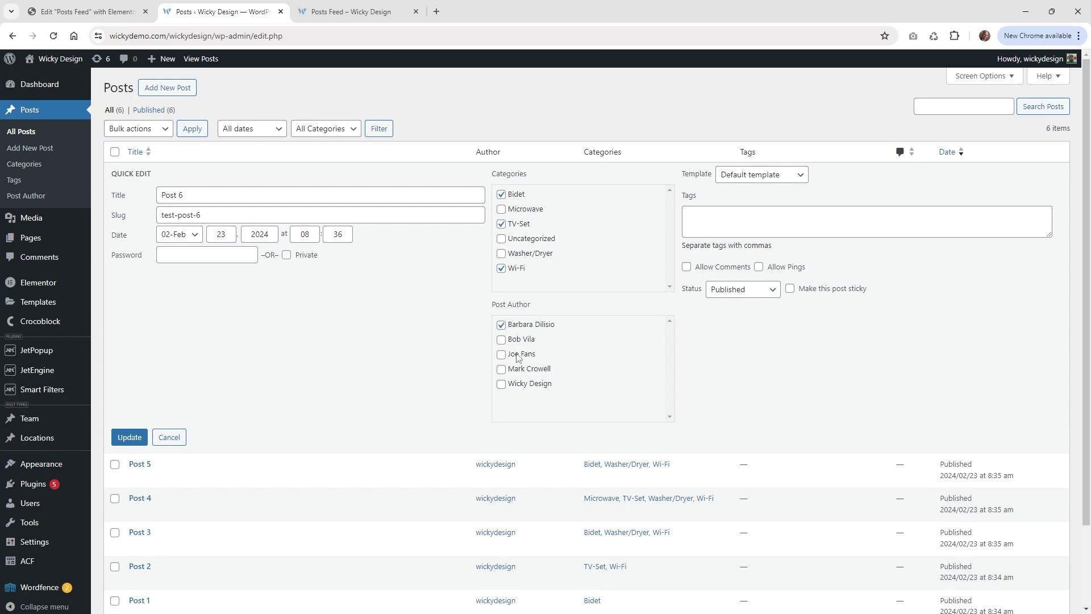
left_click(170, 437)
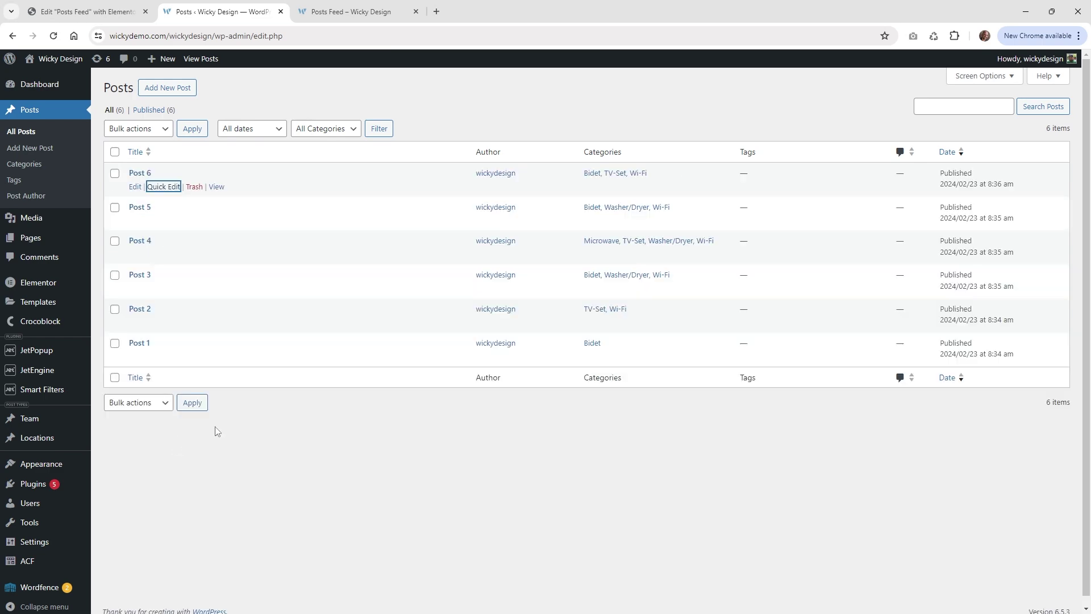
Check Post 5's Post Author panel, visit the Post Author terms page, then return to Posts Feed.
left_click(146, 210)
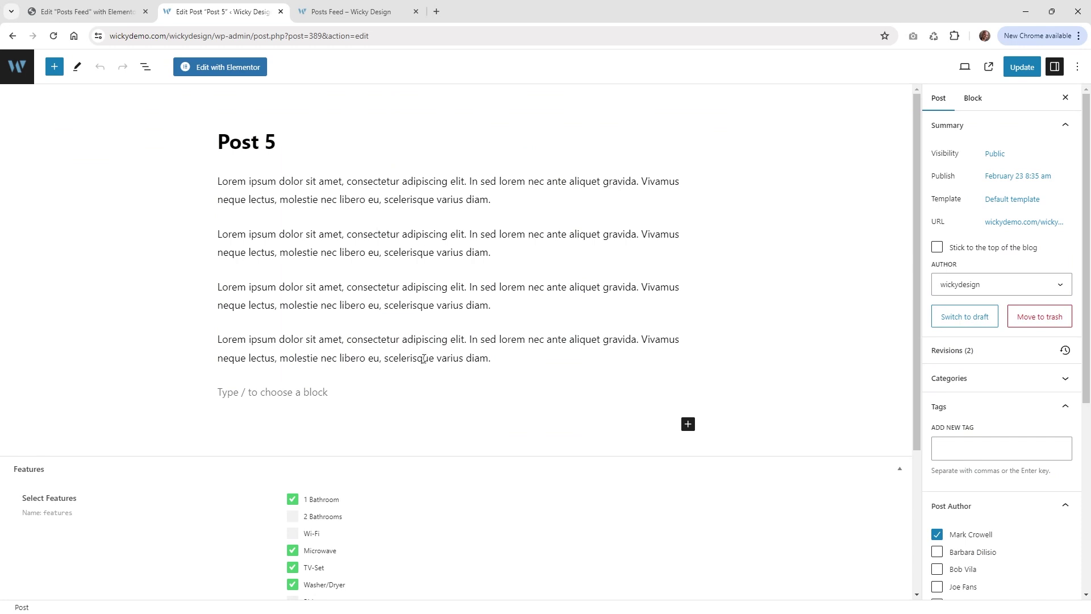
scroll(1014, 335, "down", 4)
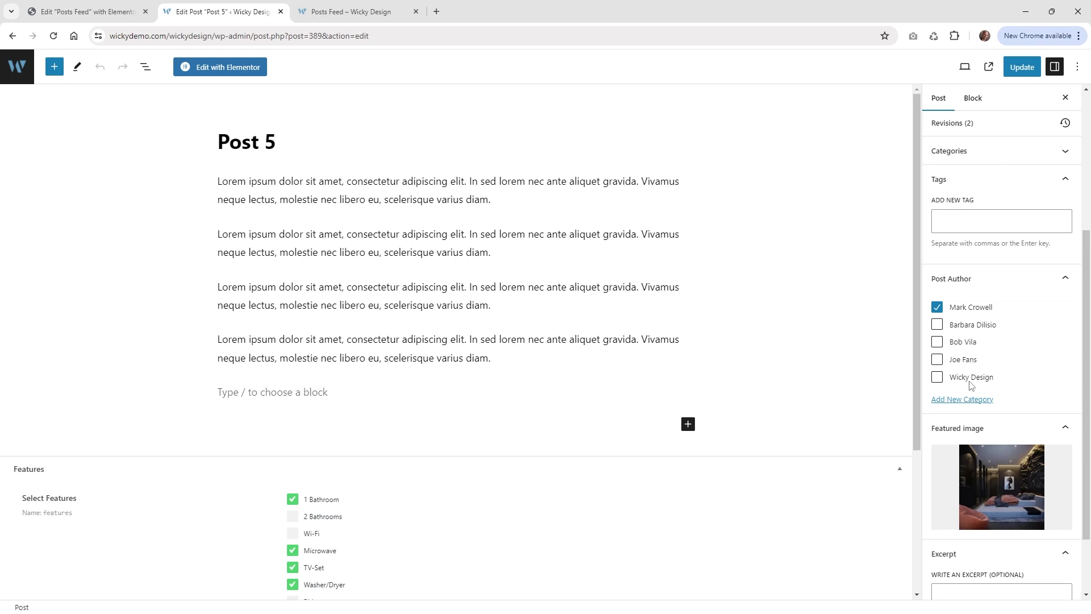
left_click(967, 399)
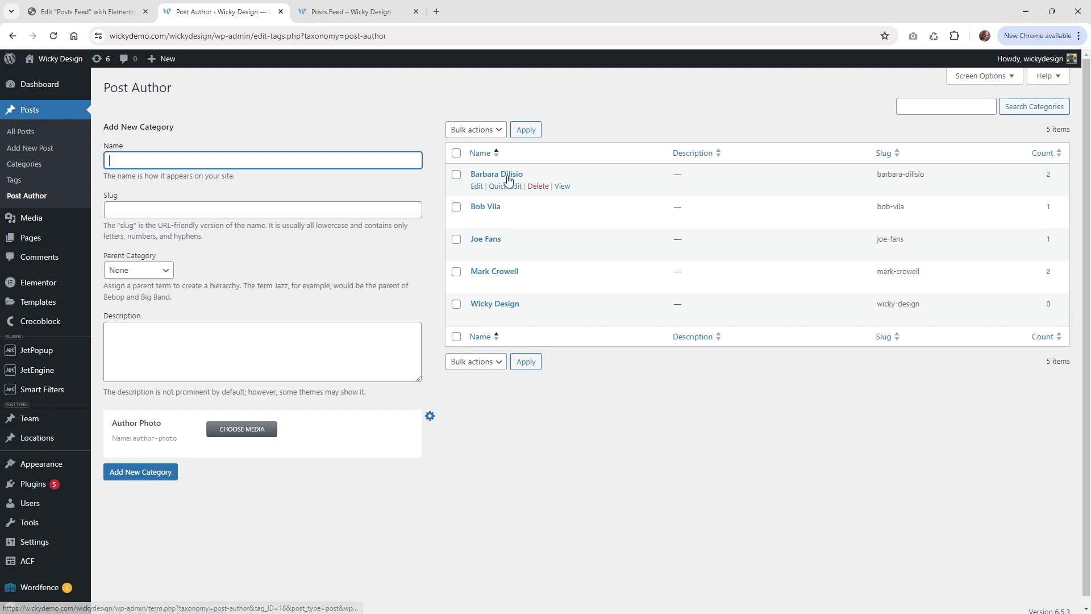
key("ctrl+Tab")
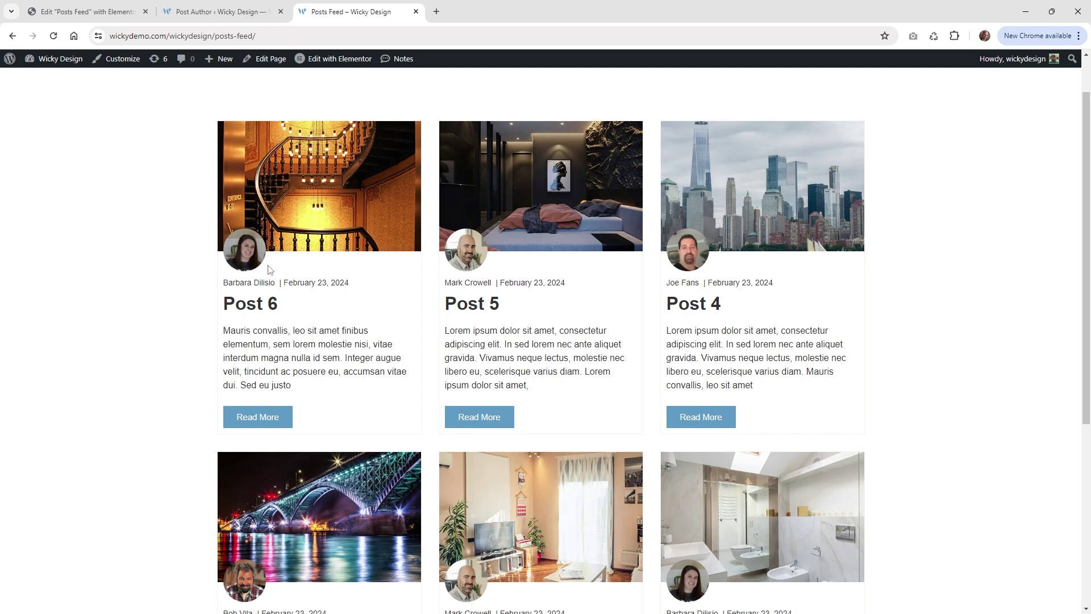
Switch to the 'Edit Posts Feed with Elementor' browser tab.
left_click(108, 8)
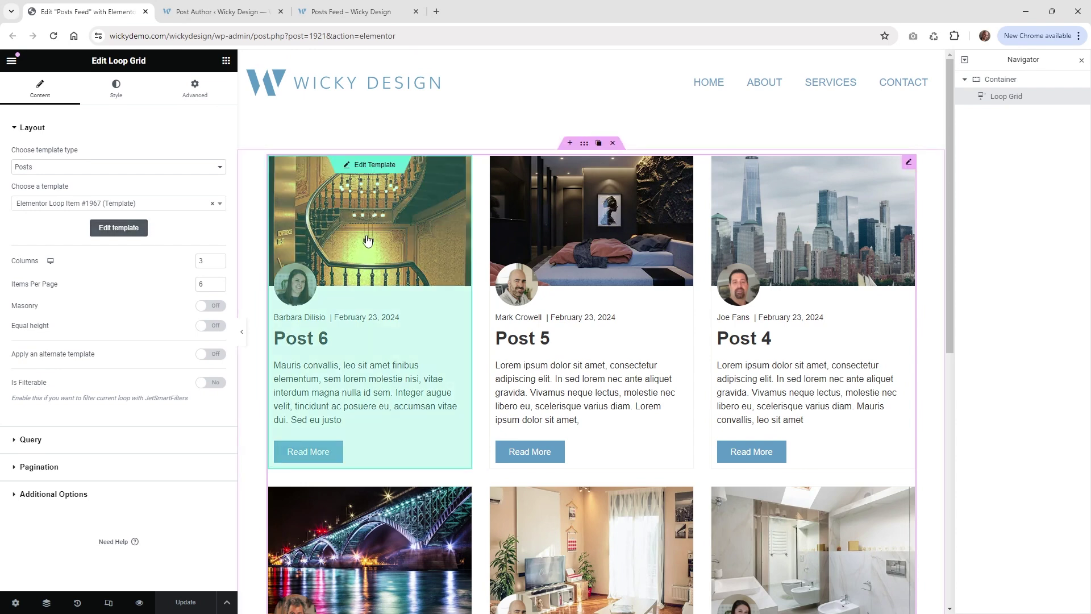
Edit the Loop Item #1967 template in place and select its round author image widget.
double_click(369, 241)
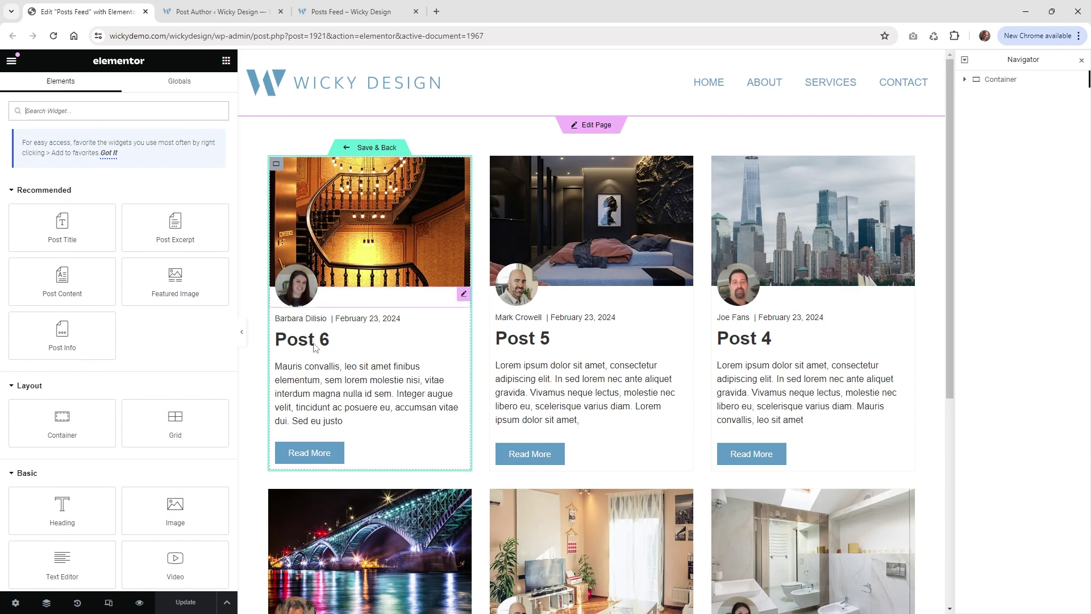
left_click(380, 306)
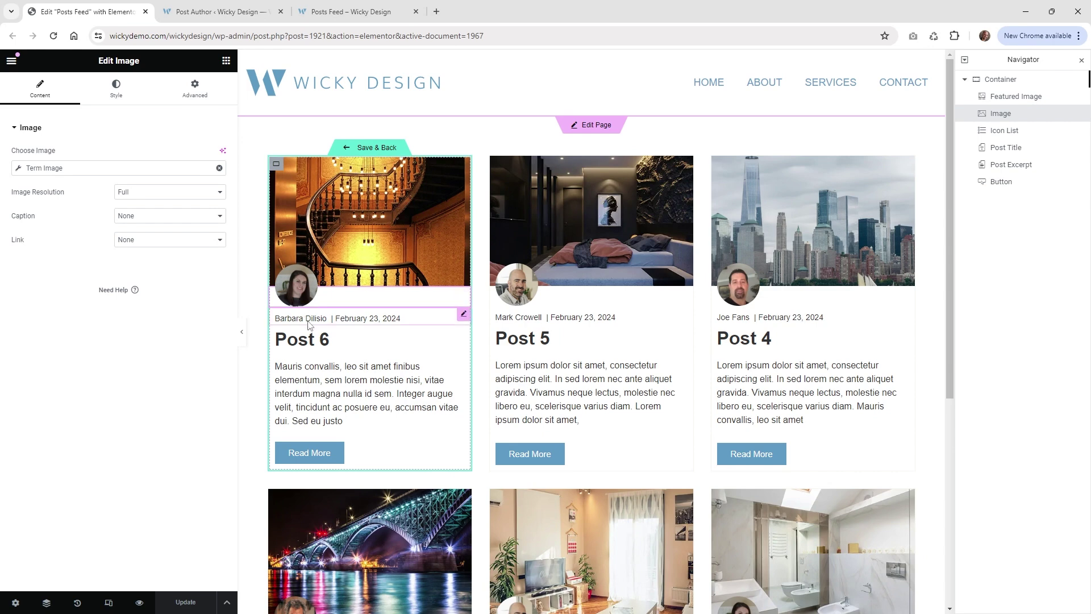
Replace the image's dynamic source with JetEngine's Term Image tag.
left_click(219, 167)
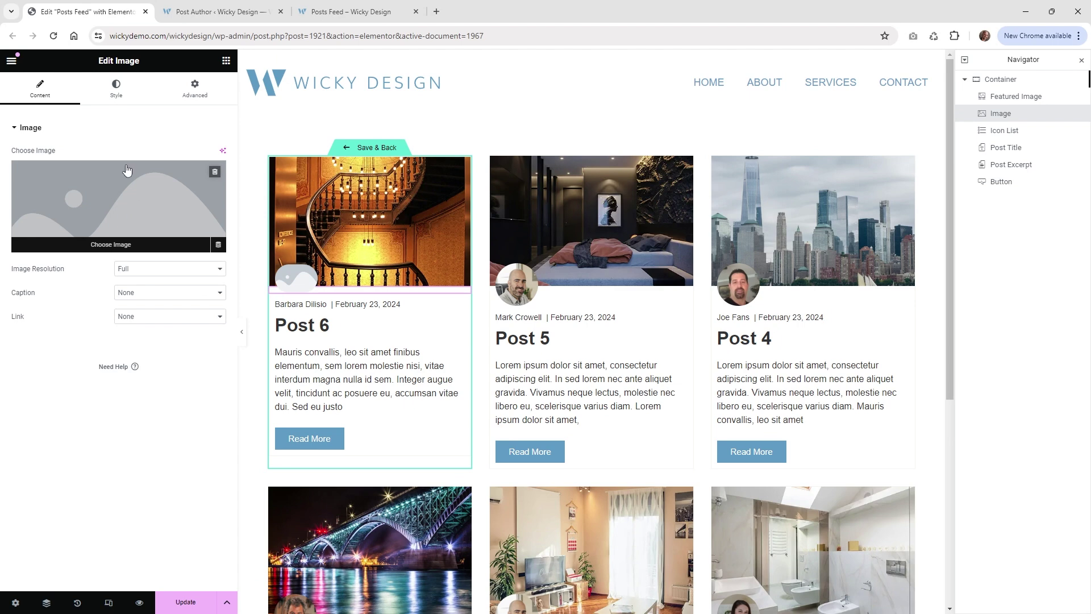
left_click(220, 246)
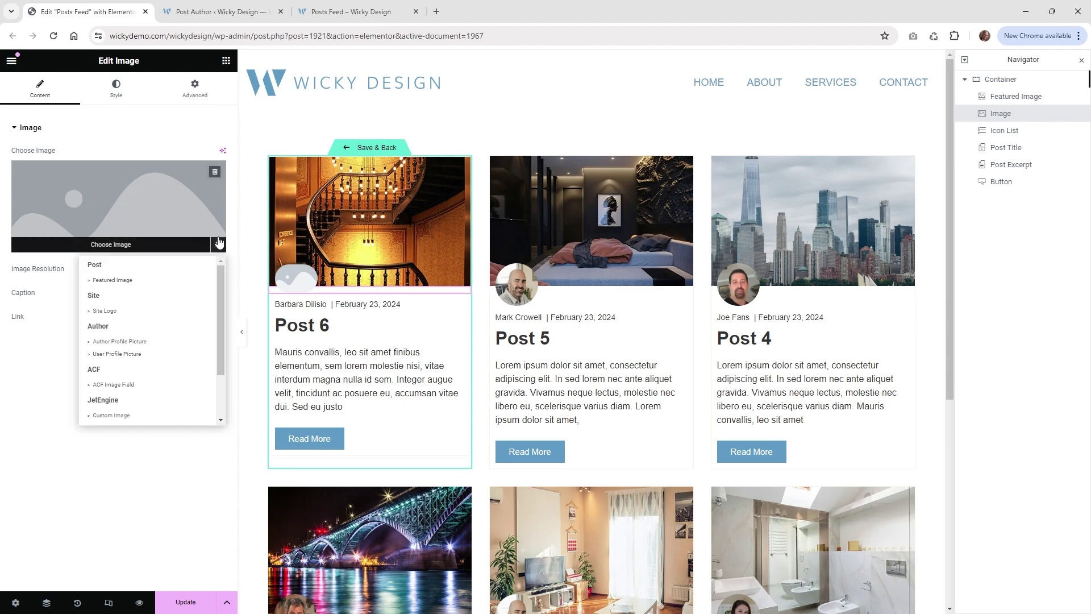
left_click_drag(220, 263, 219, 333)
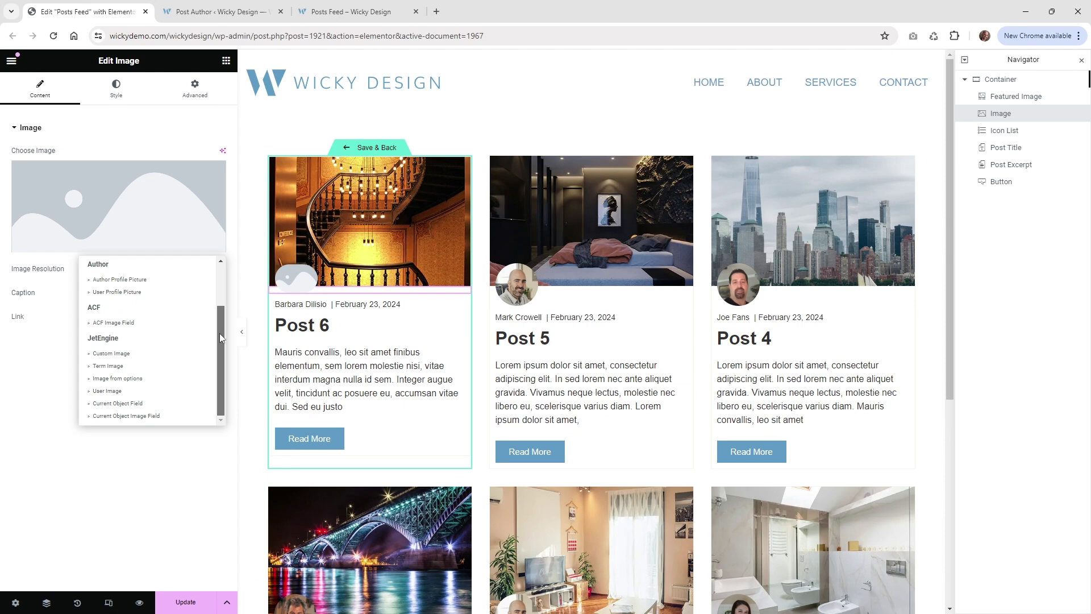
left_click(108, 366)
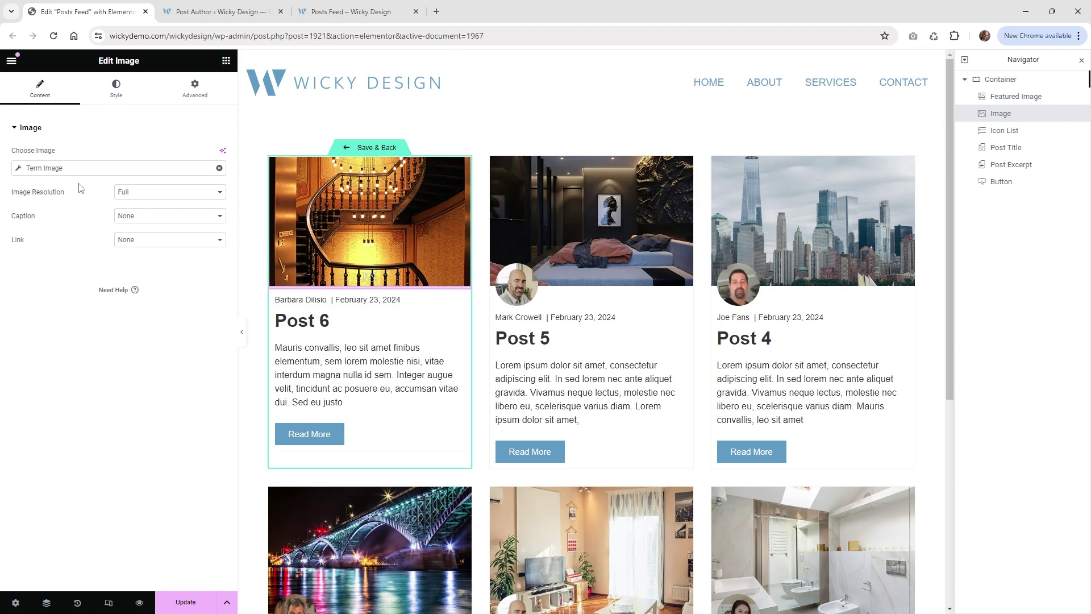
Set Term Image to the Post Author taxonomy with meta field author-photo.
left_click(66, 169)
left_click(111, 220)
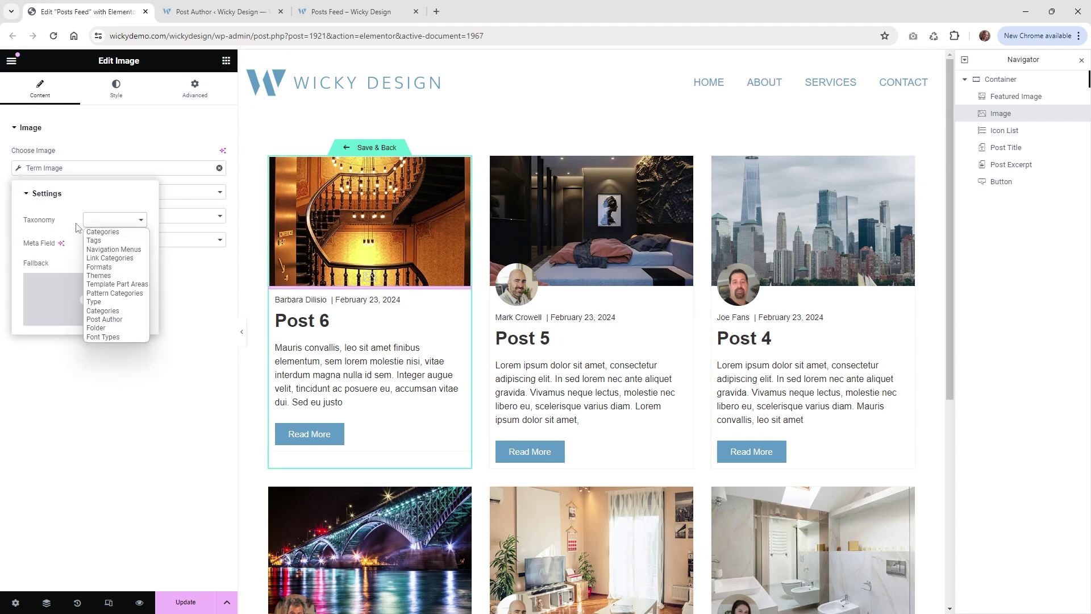
left_click(107, 320)
left_click(115, 243)
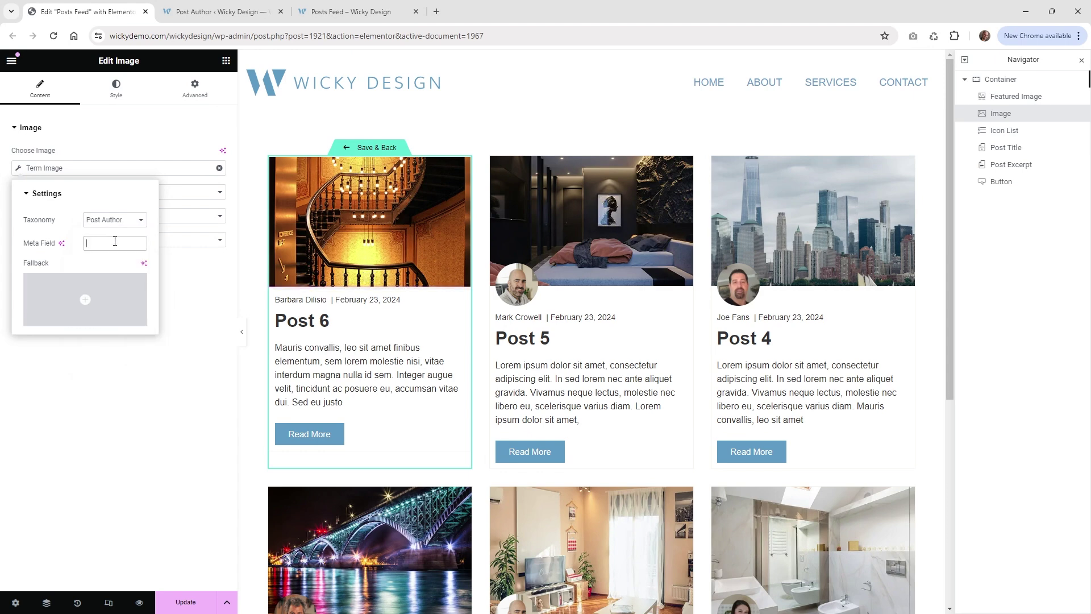
type("author-photo")
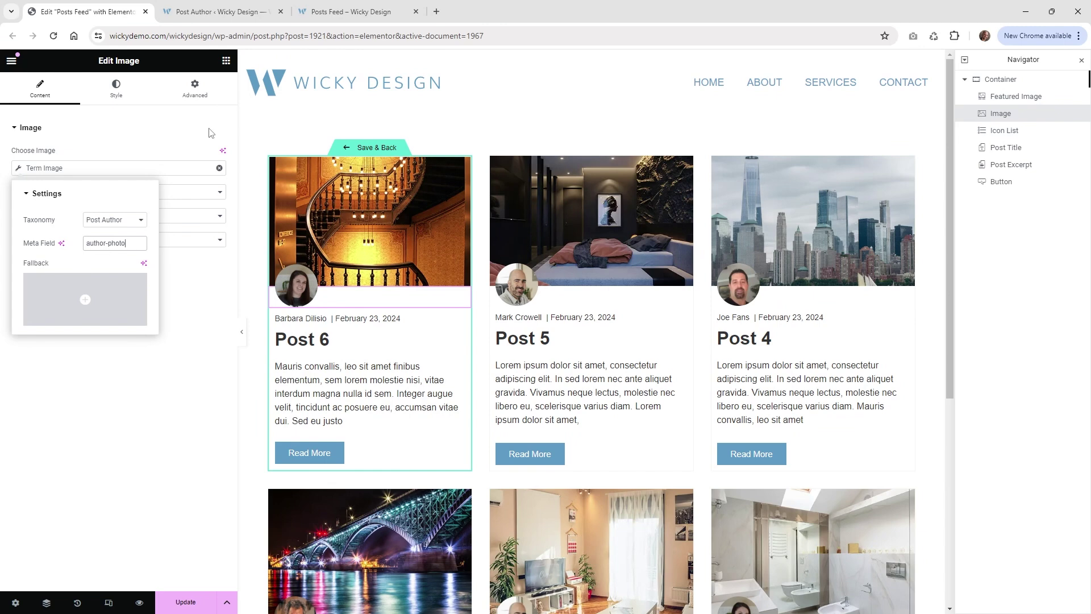
left_click(193, 5)
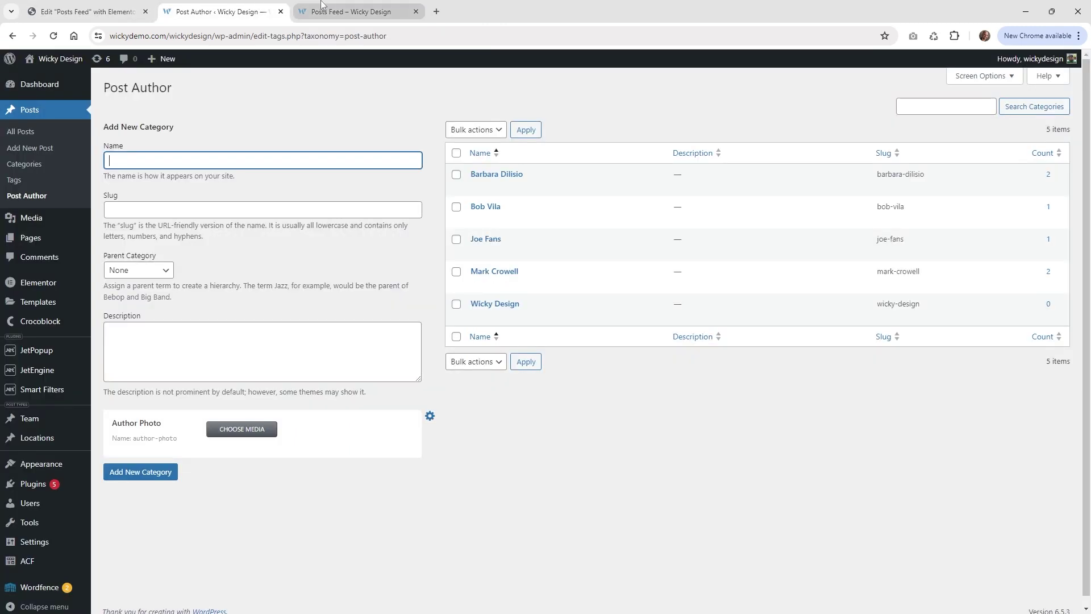
Open the Post Author taxonomy in JetEngine and expand its Author Photo meta field.
mouse_move(49, 376)
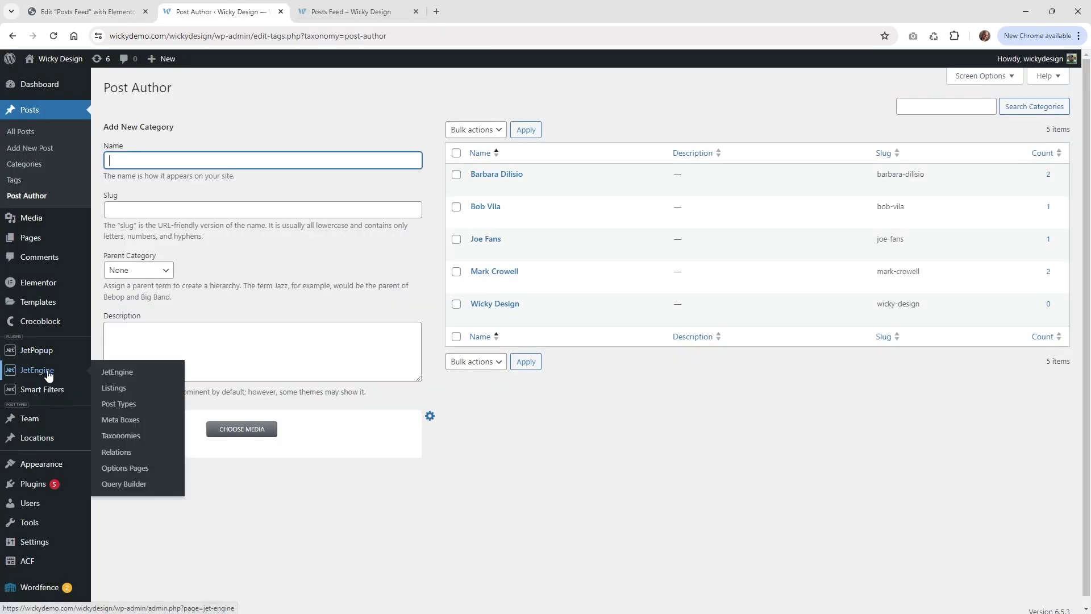
left_click(119, 435)
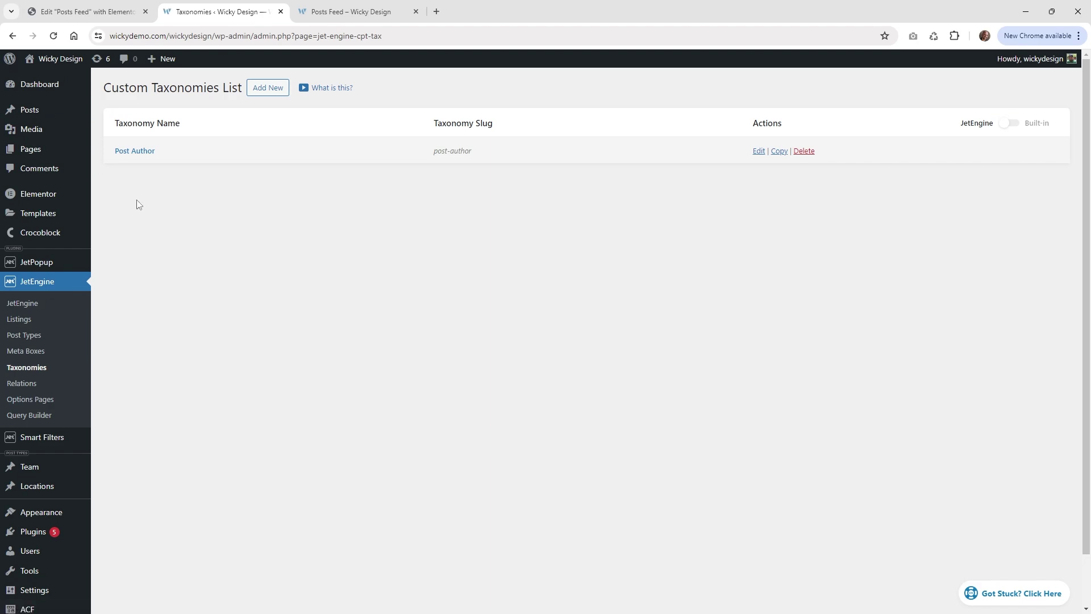
left_click(138, 153)
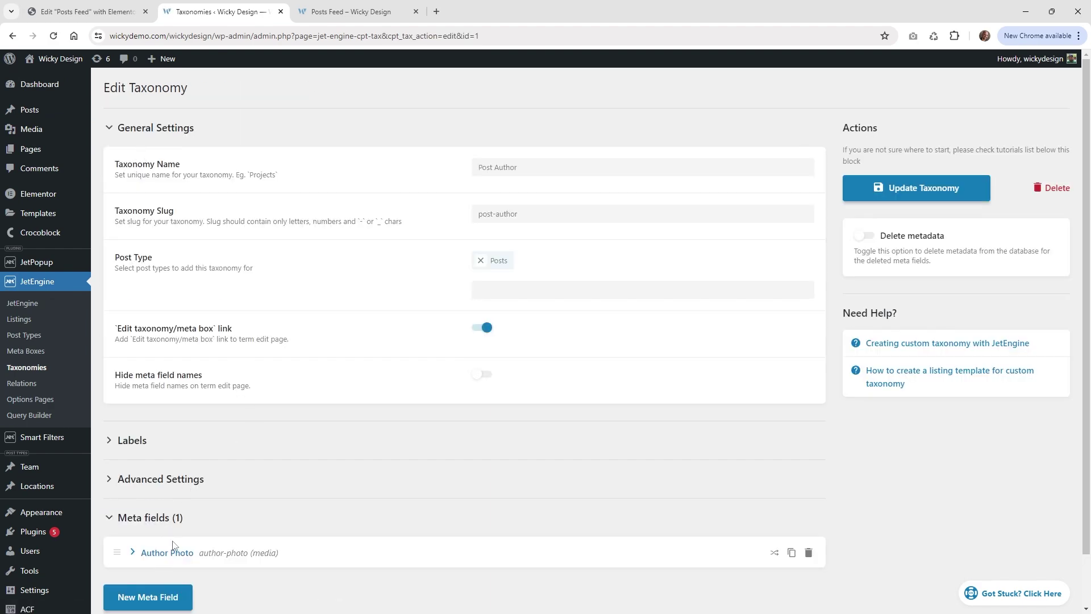
scroll(175, 545, "down", 1)
left_click(177, 496)
scroll(328, 461, "down", 4)
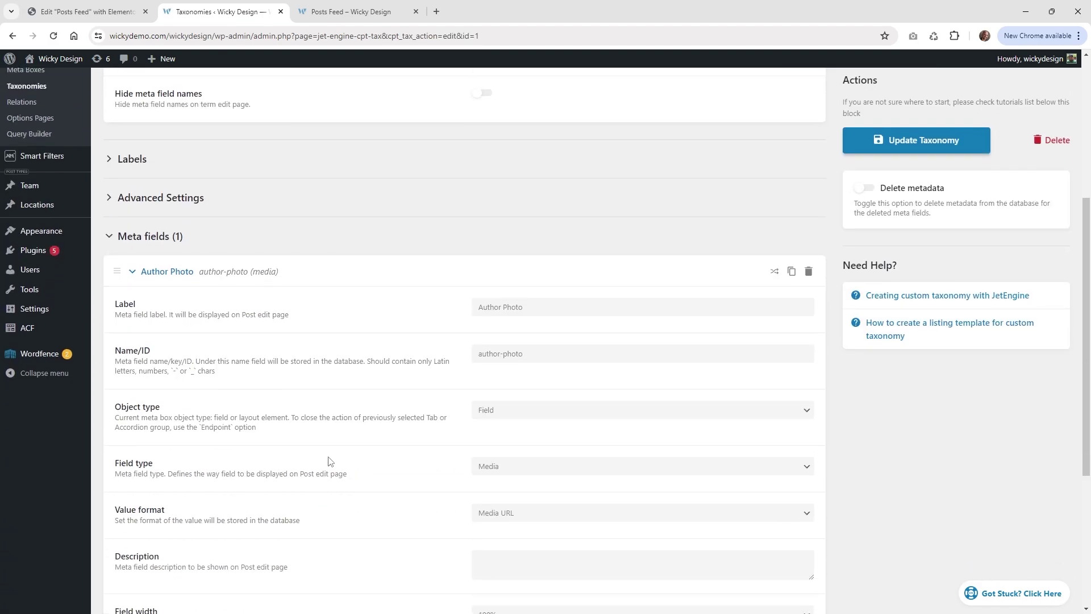
Copy the field name author-photo and return to the Post Author terms page.
left_click_drag(526, 353, 442, 354)
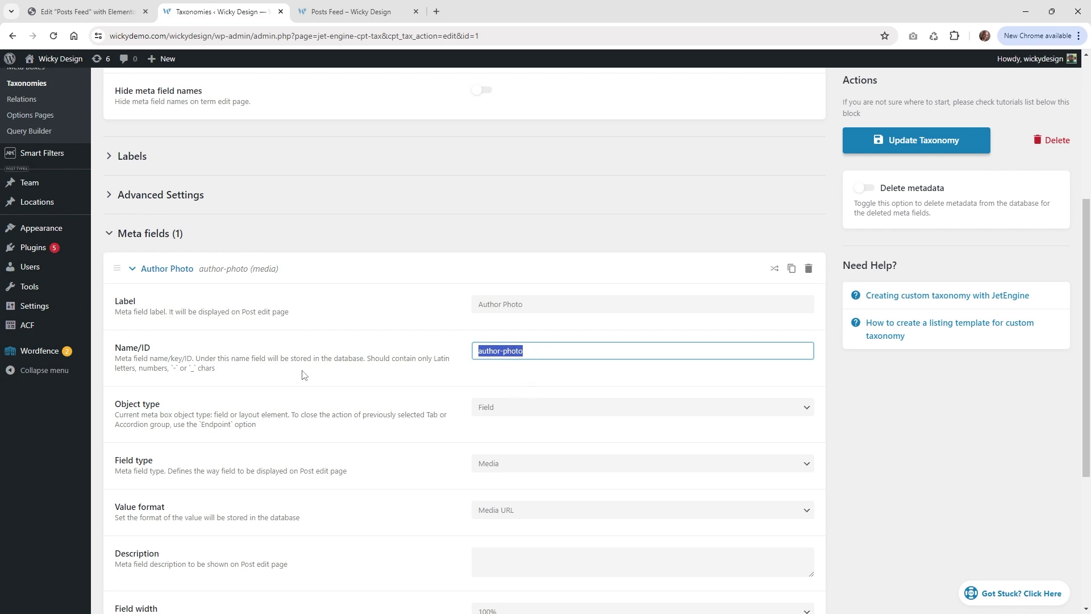
scroll(303, 374, "up", 5)
mouse_move(31, 111)
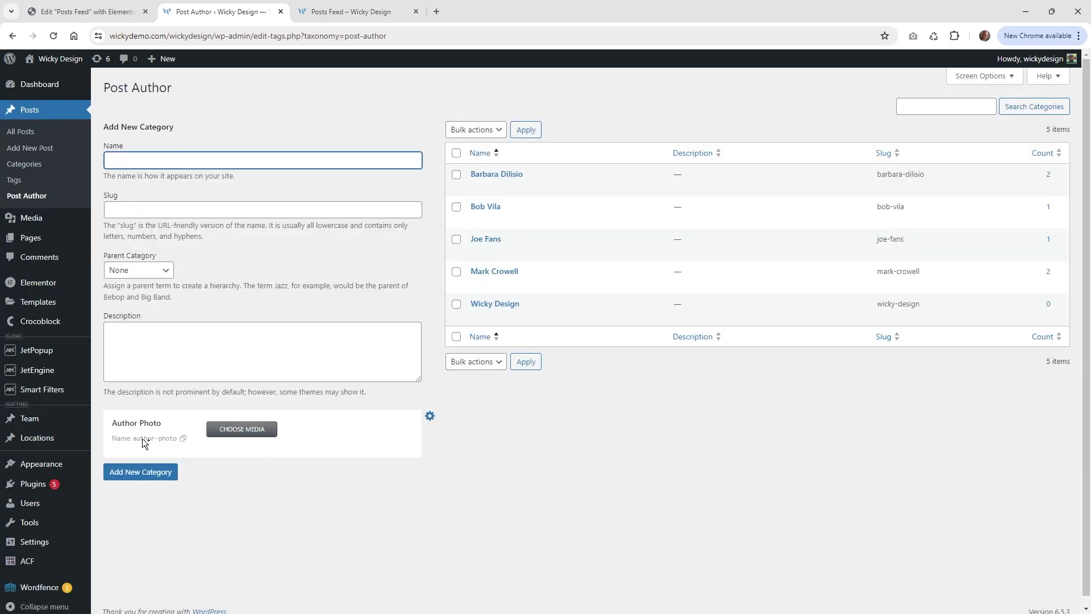
left_click(183, 438)
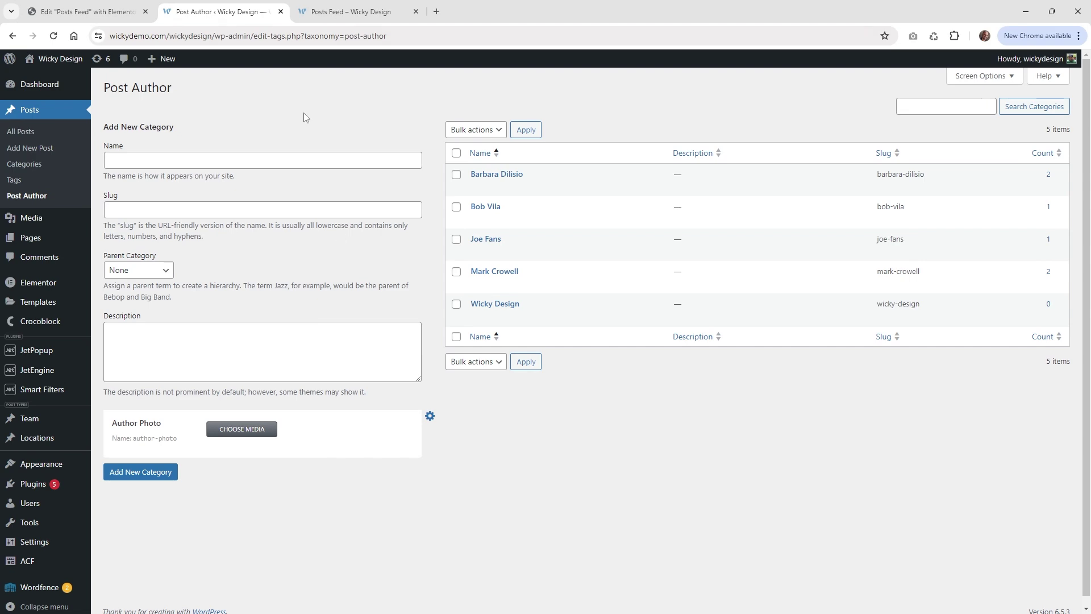
Return to the Elementor loop template and select the first card's author/date Icon List widget.
left_click(386, 6)
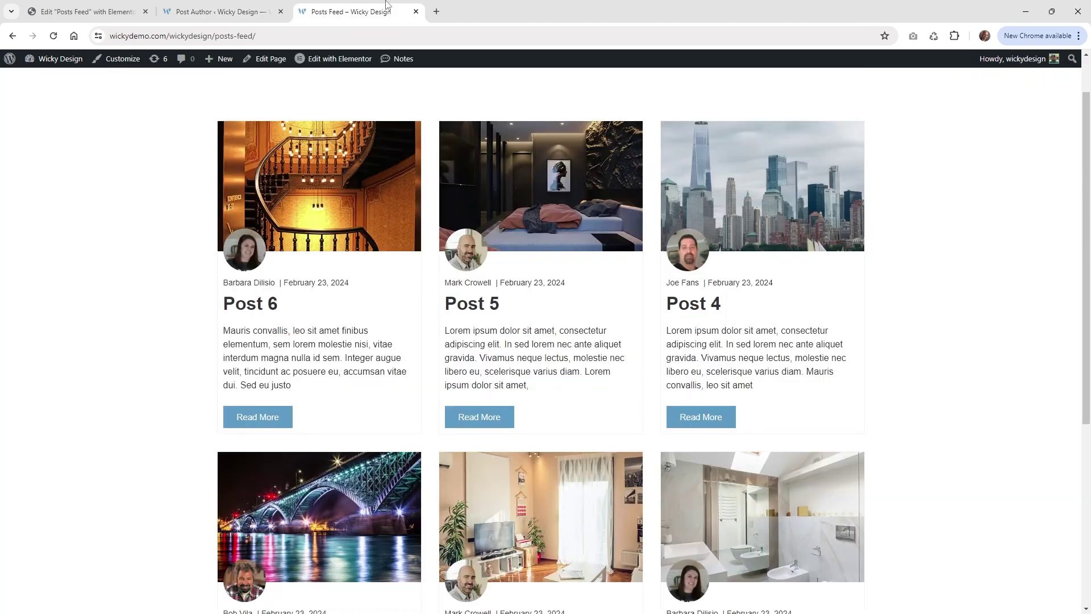
left_click(114, 11)
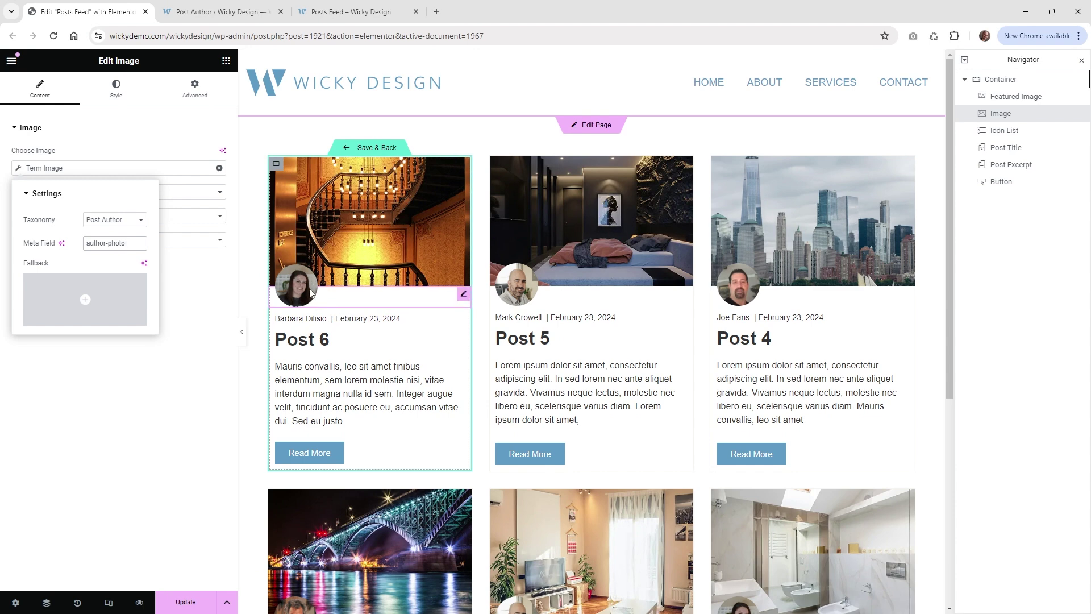
left_click(328, 319)
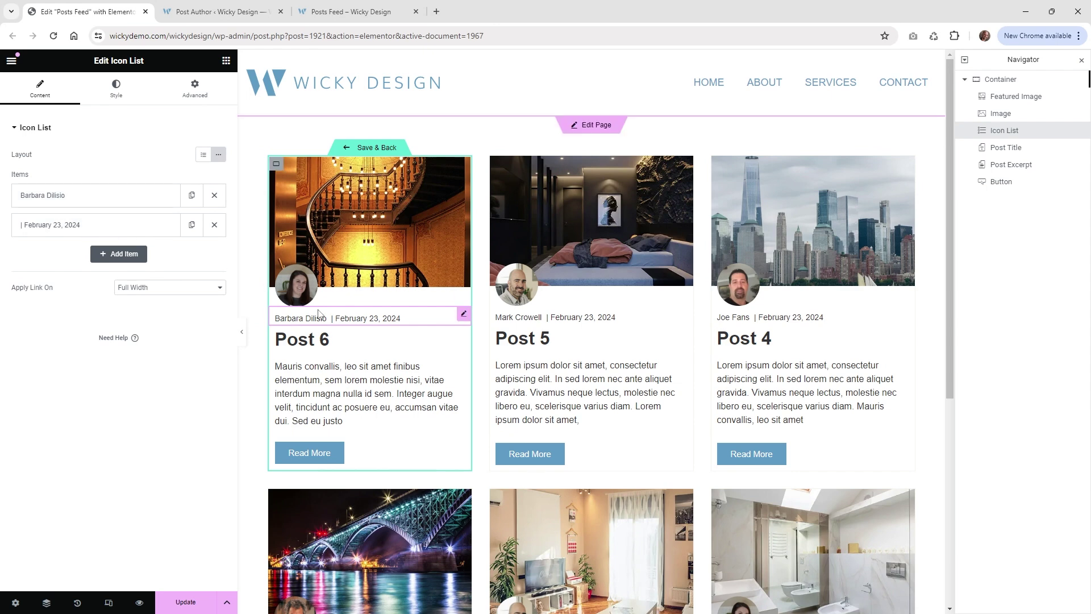
Replace the author item's dynamic content with a JetEngine Term Field tag.
left_click(106, 198)
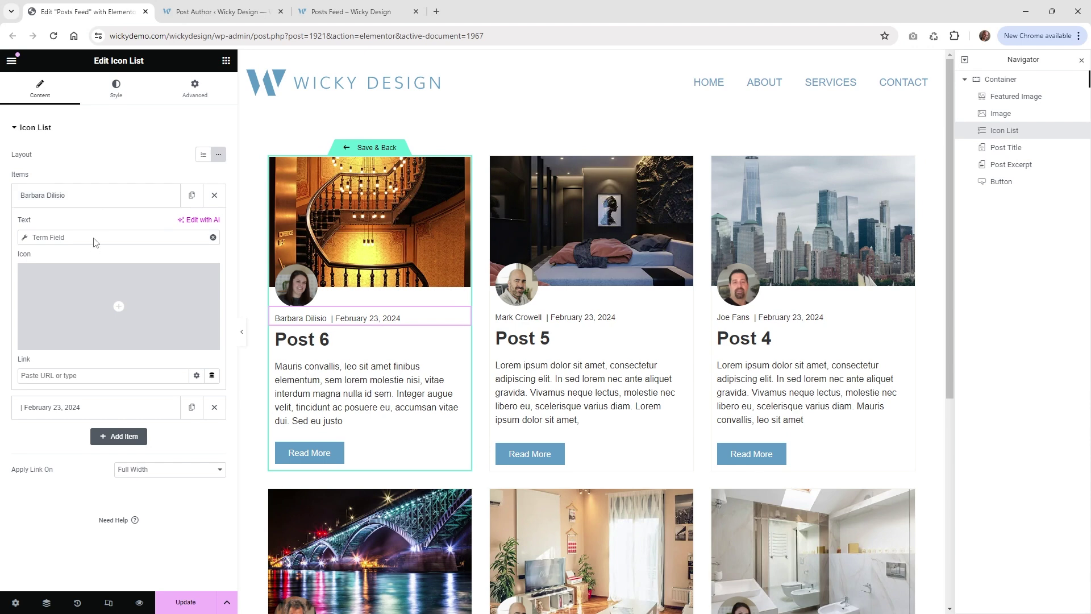
left_click(213, 237)
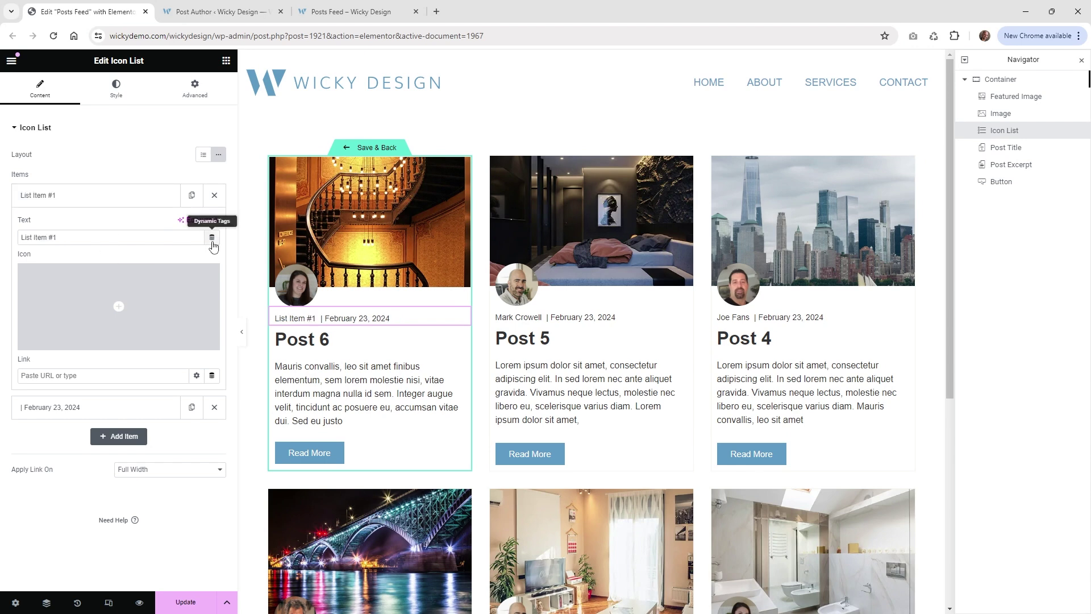
left_click(181, 237)
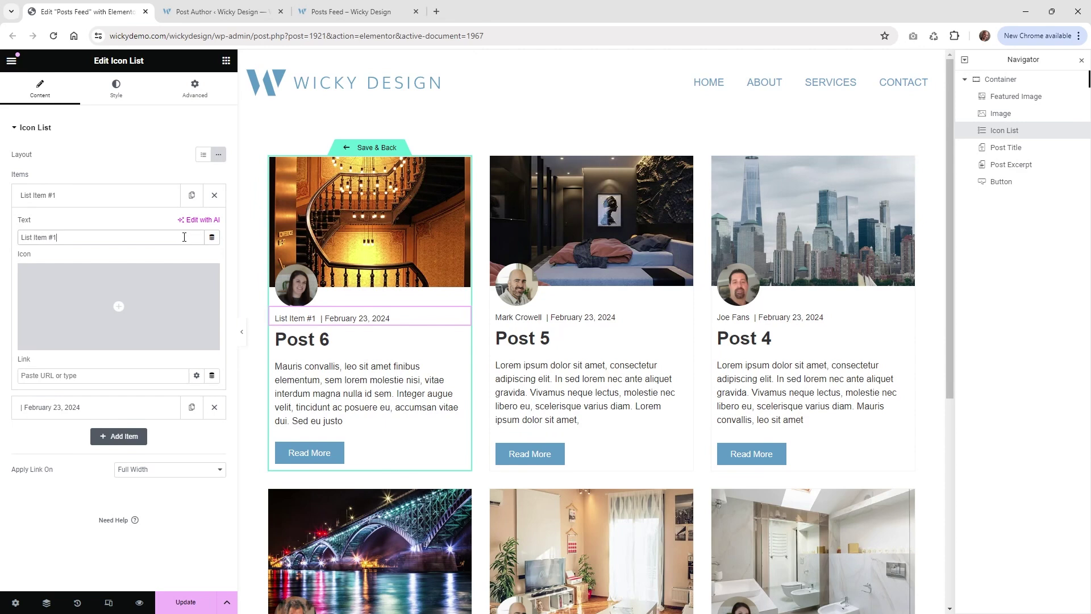
left_click(214, 245)
left_click_drag(216, 270, 230, 380)
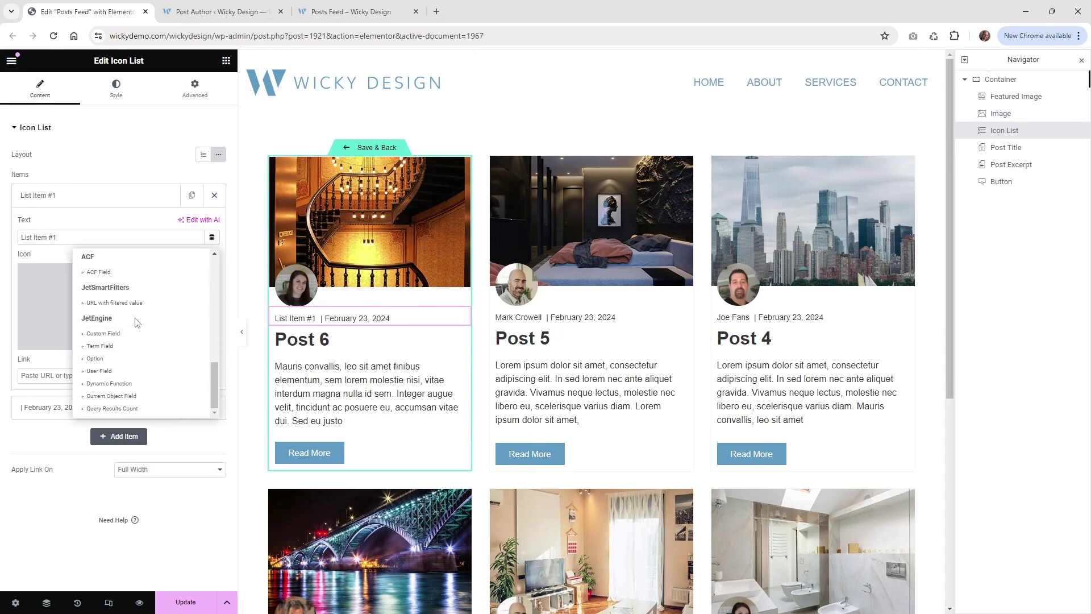
left_click(130, 351)
Set the Term Field to taxonomy Post Author, field Term name, then expand the date item.
left_click(139, 289)
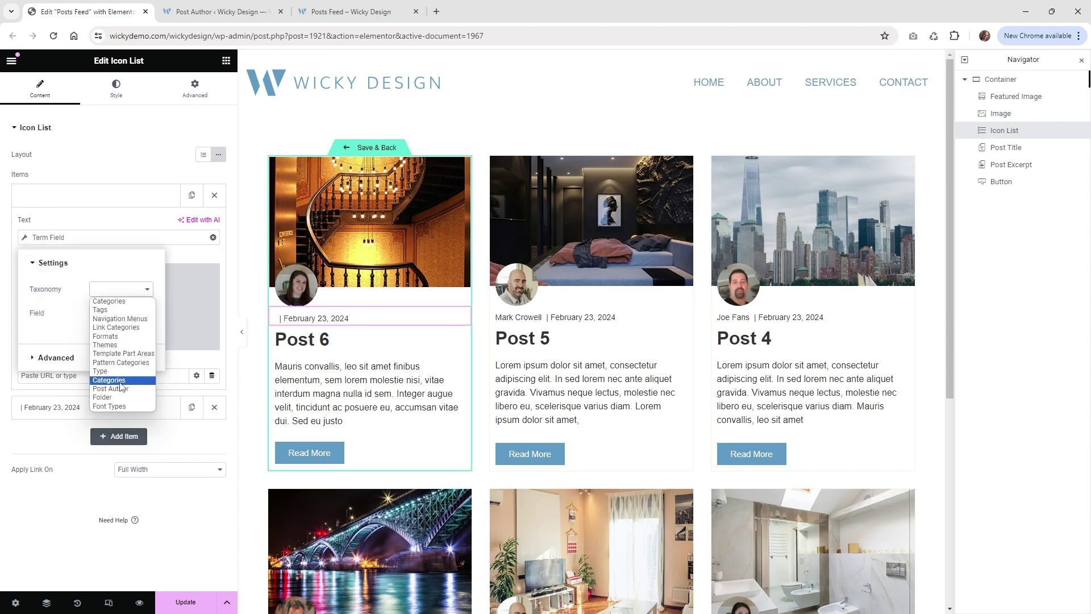
left_click(110, 389)
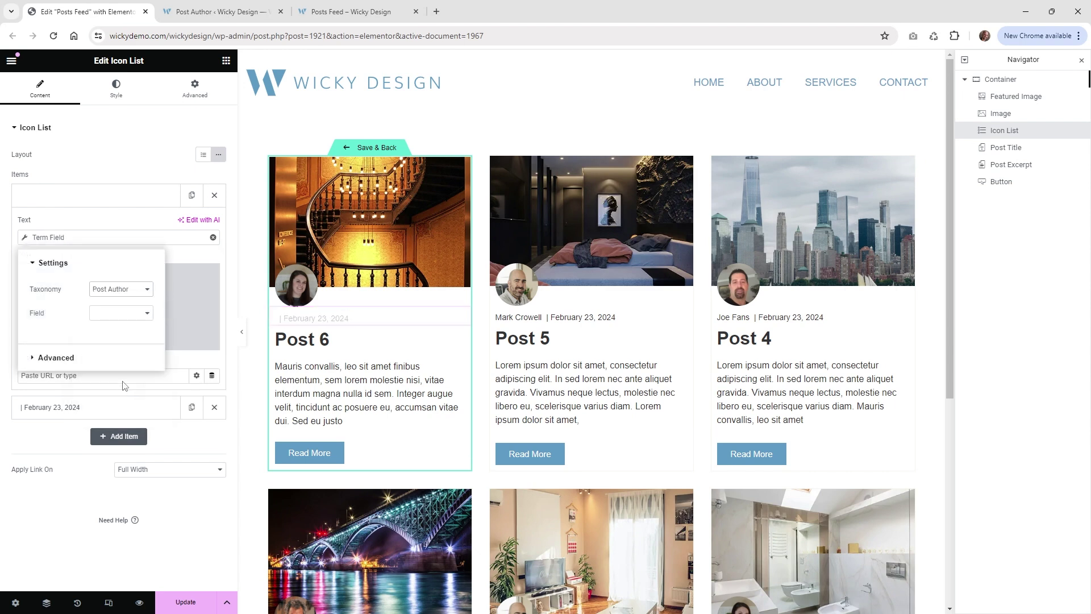
left_click(139, 314)
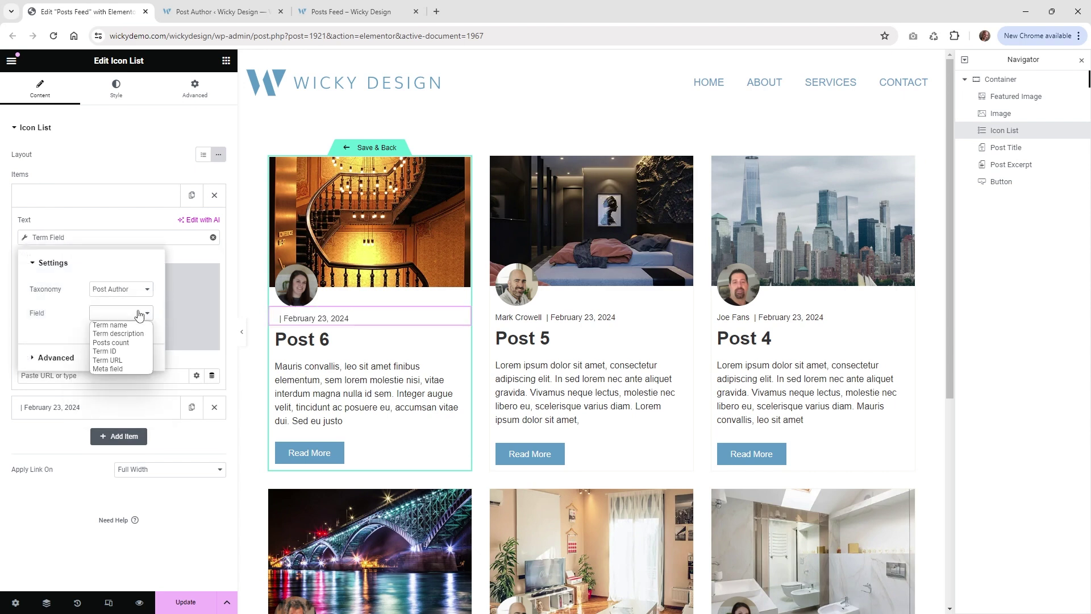
left_click(114, 327)
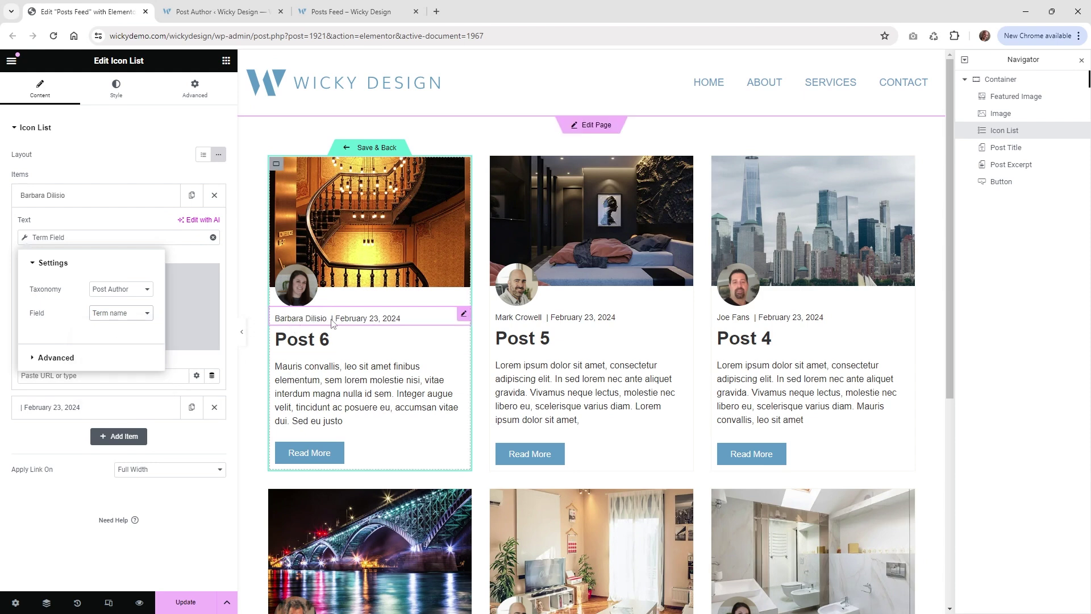
left_click(187, 267)
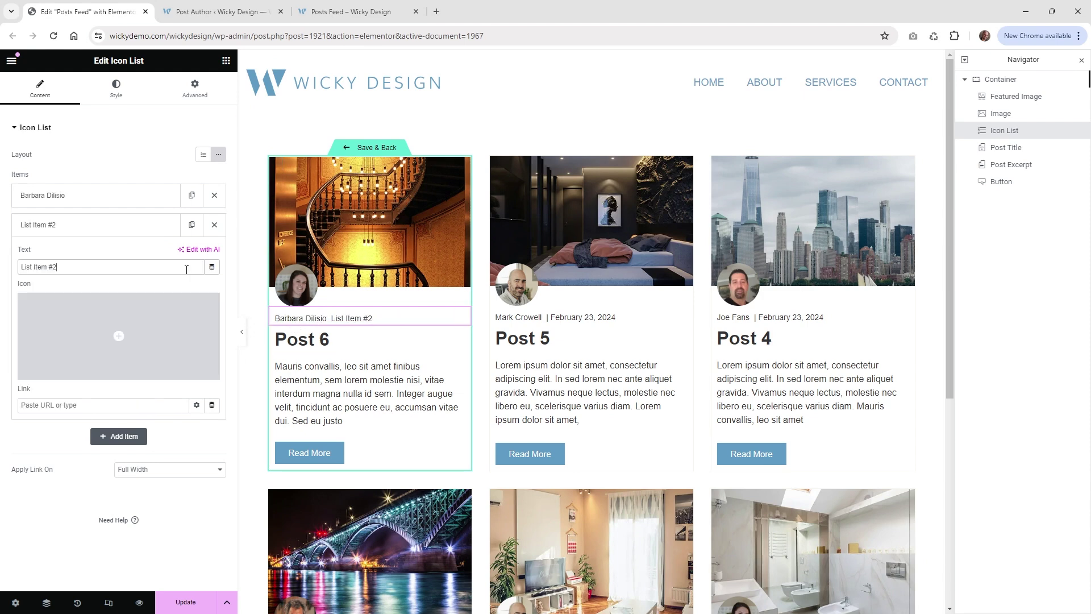
Set item 2 to the Post Date tag with '|' before it, then Save & Back.
left_click(212, 268)
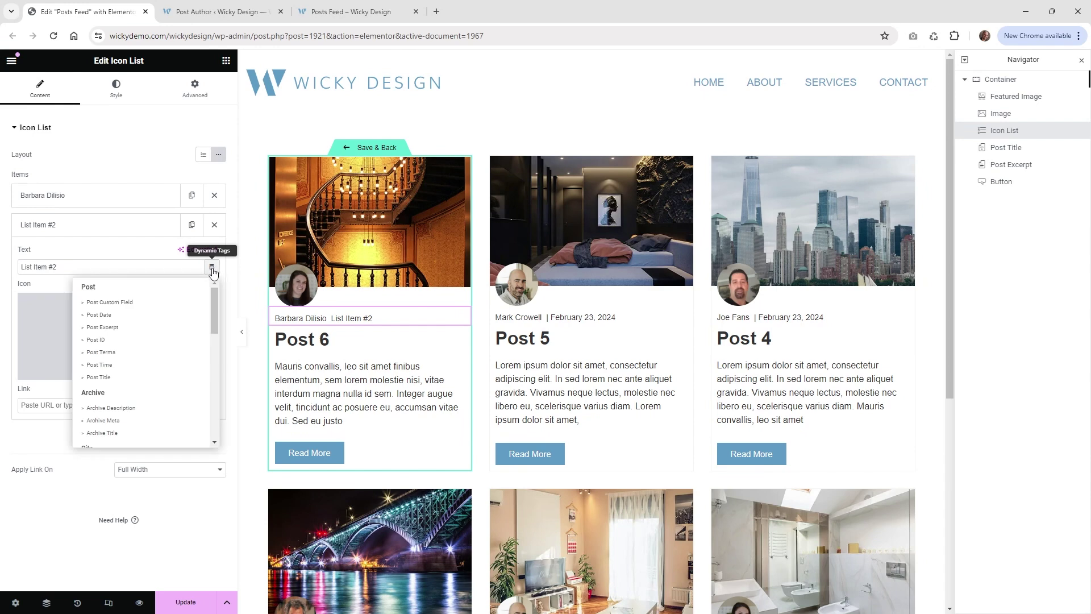
left_click(145, 316)
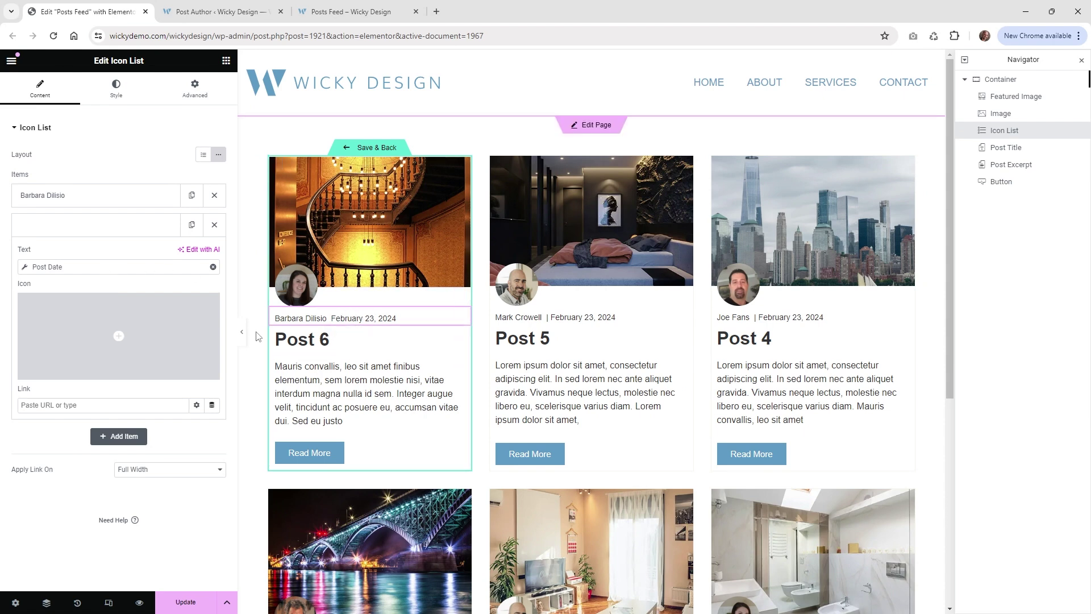
left_click(79, 272)
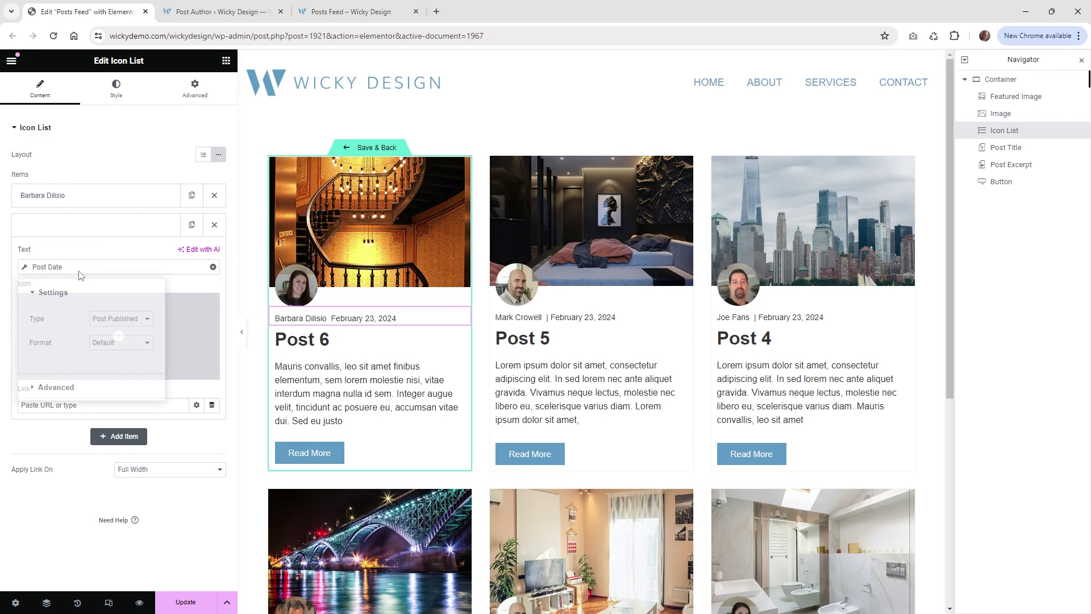
left_click(56, 387)
left_click(112, 345)
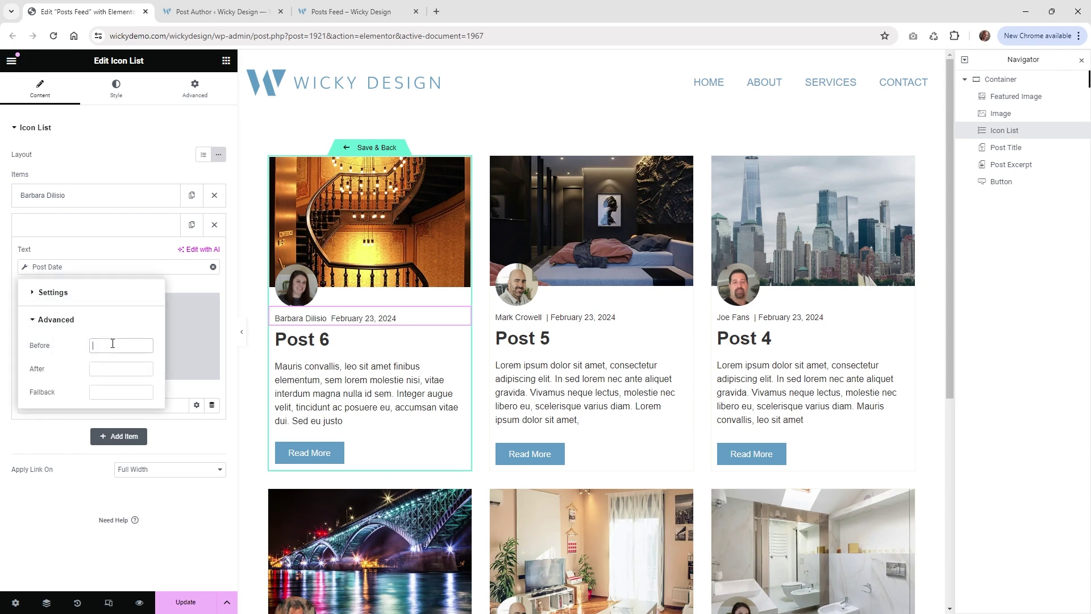
type("|")
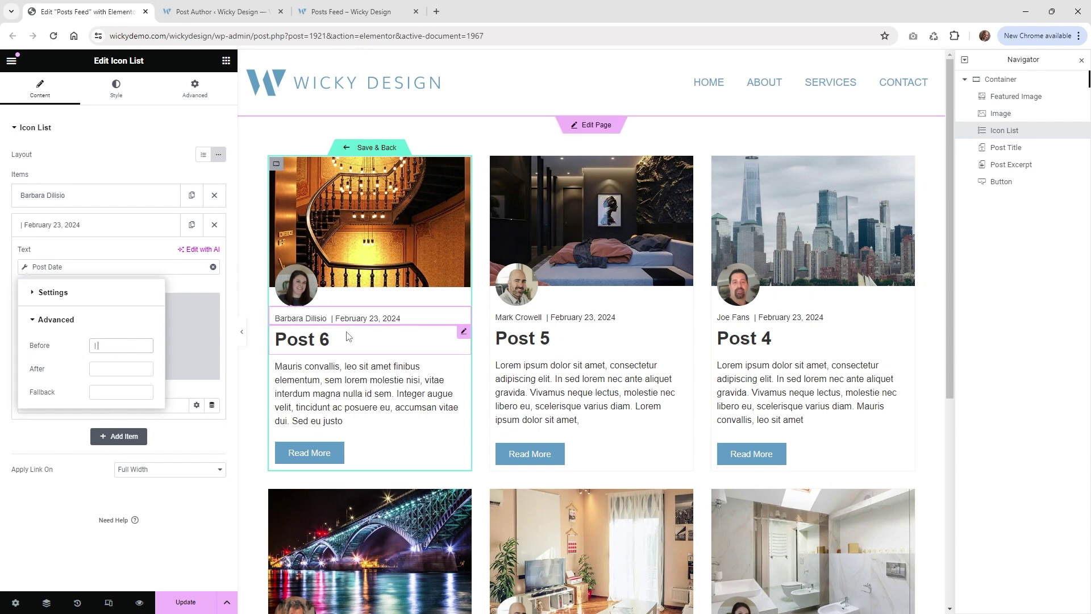
left_click(256, 393)
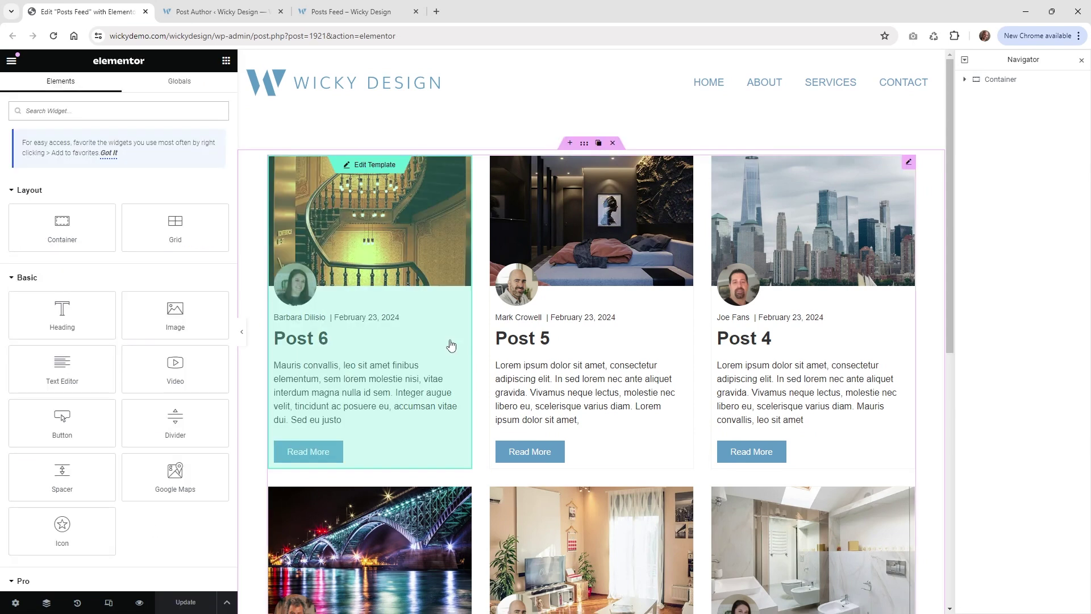
Open the Loop Grid settings and review all six posts' author names, photos and dates.
left_click(909, 164)
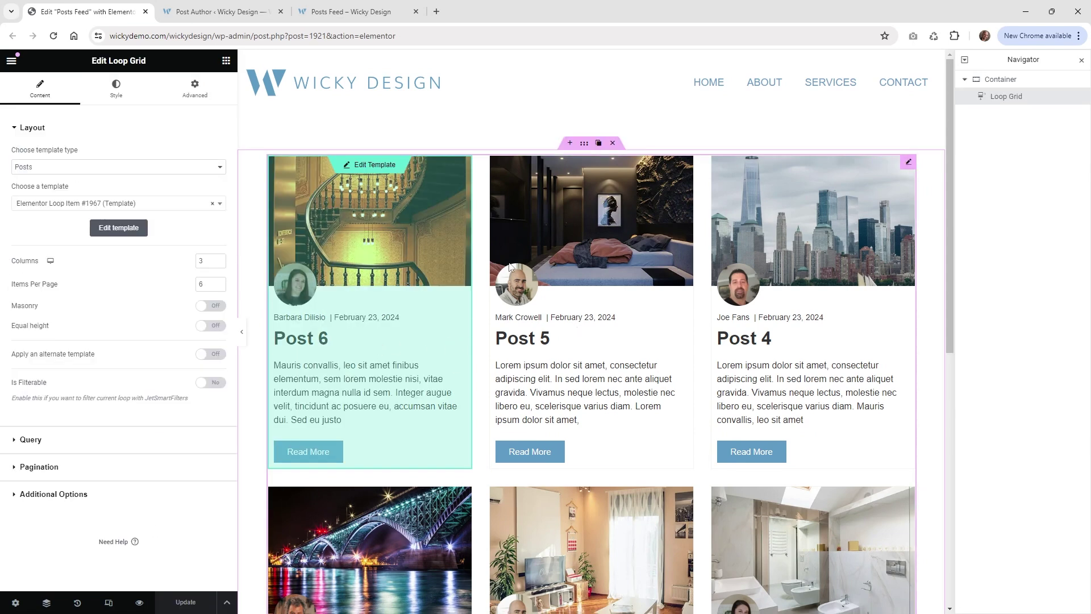
scroll(757, 323, "down", 2)
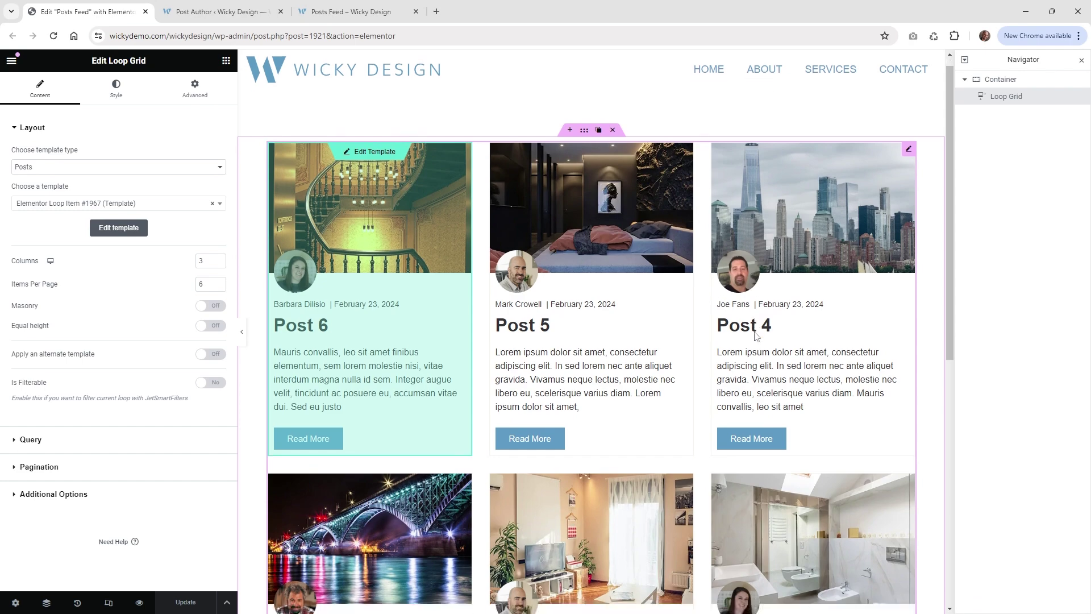
scroll(755, 336, "down", 3)
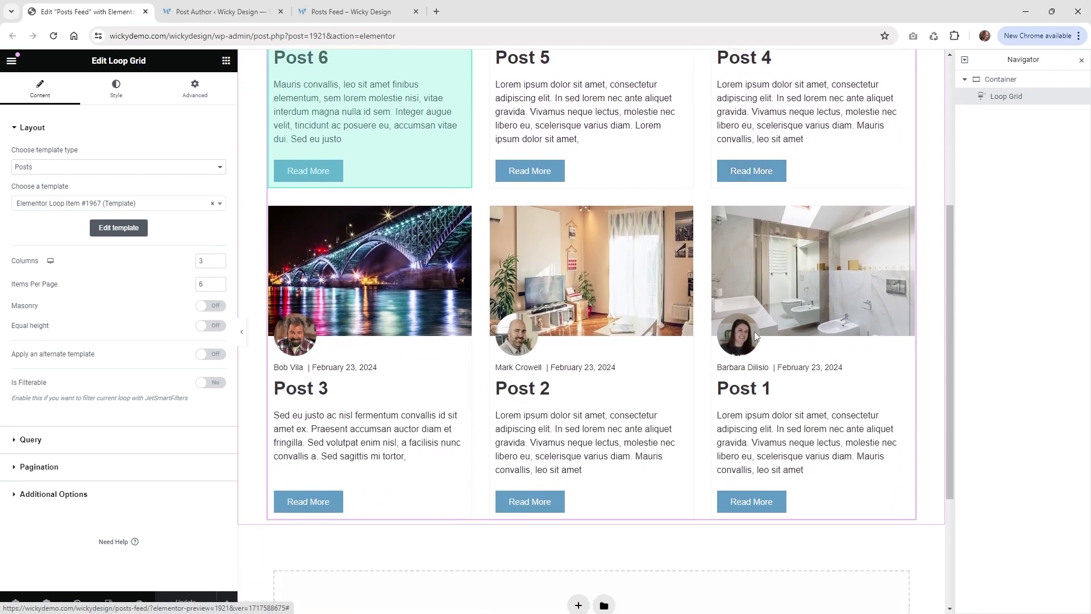
scroll(849, 396, "up", 5)
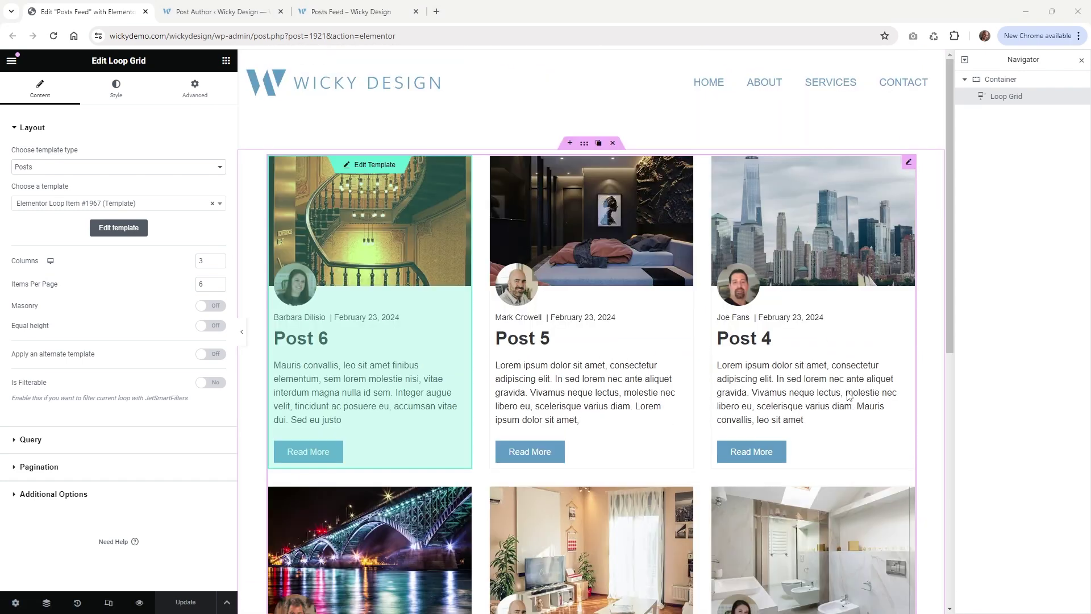